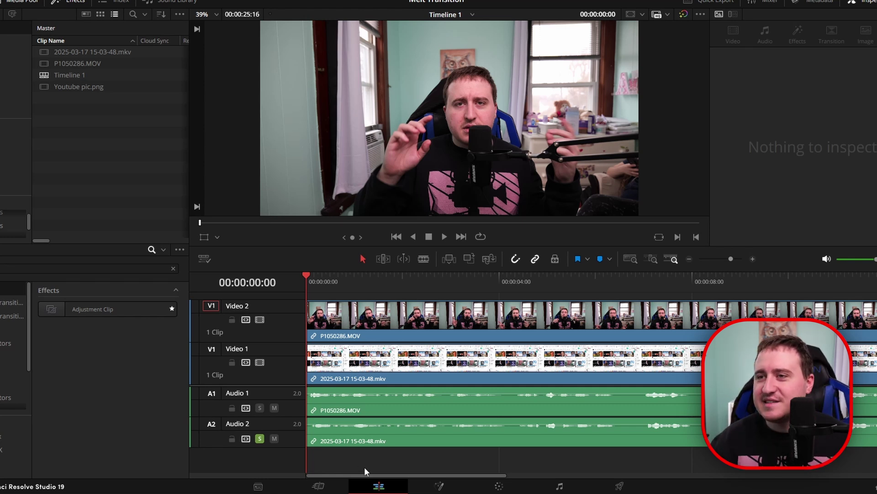
# Shift all four clips right and place Youtube pic.png at the start of Video 2
pyautogui.moveTo(364, 471); pyautogui.dragTo(551, 318)
pyautogui.moveTo(418, 325); pyautogui.dragTo(724, 312)
pyautogui.click(328, 319)
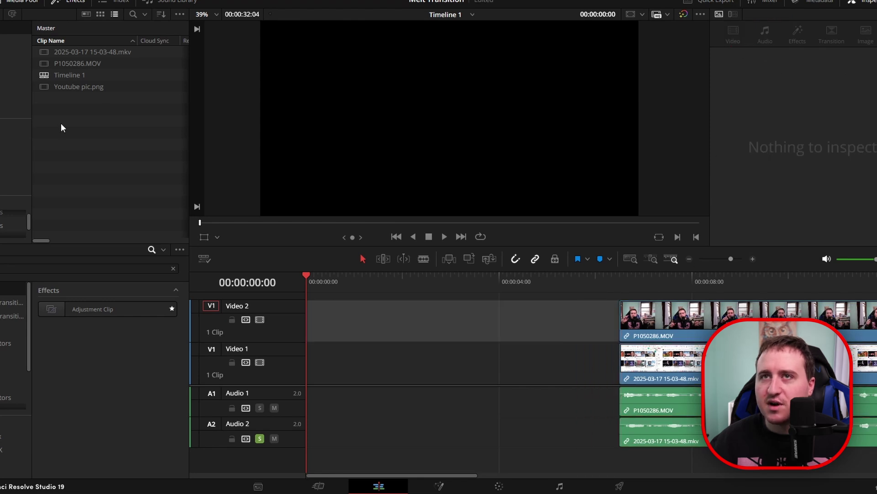
pyautogui.moveTo(67, 83); pyautogui.dragTo(356, 355)
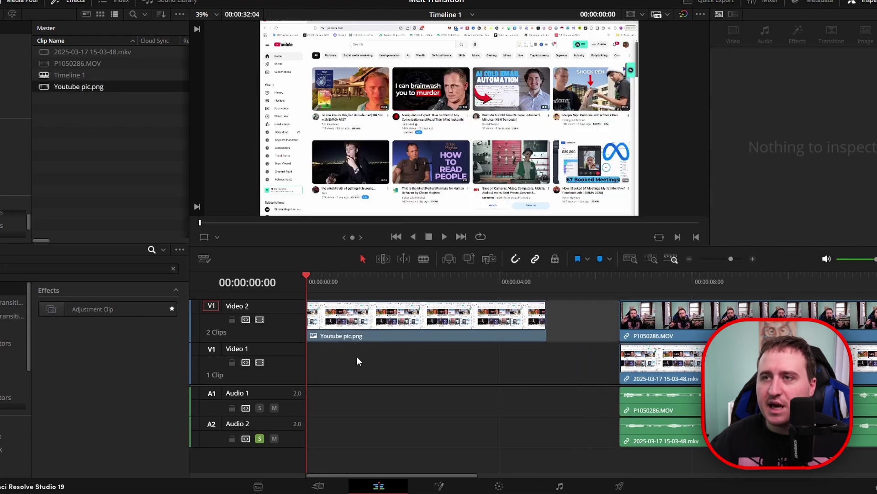
# Ripple-delete the gap so the footage follows the screenshot directly
pyautogui.click(339, 348)
pyautogui.click(583, 321)
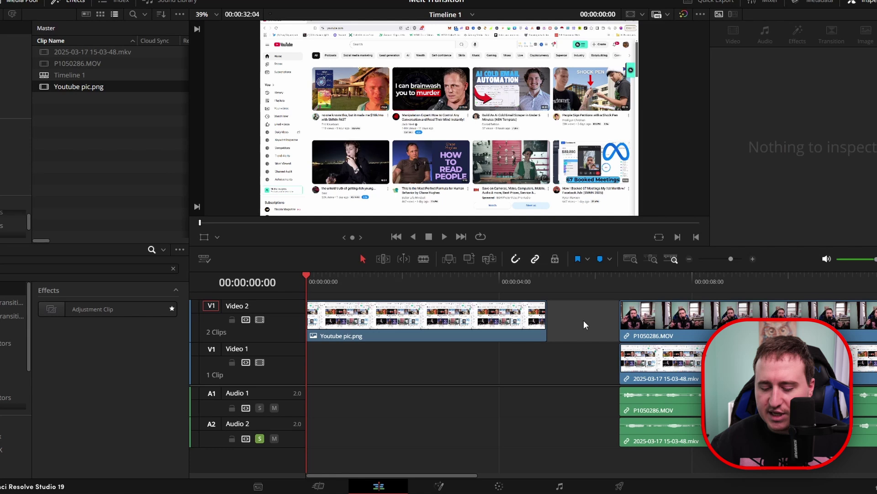
pyautogui.press('Delete')
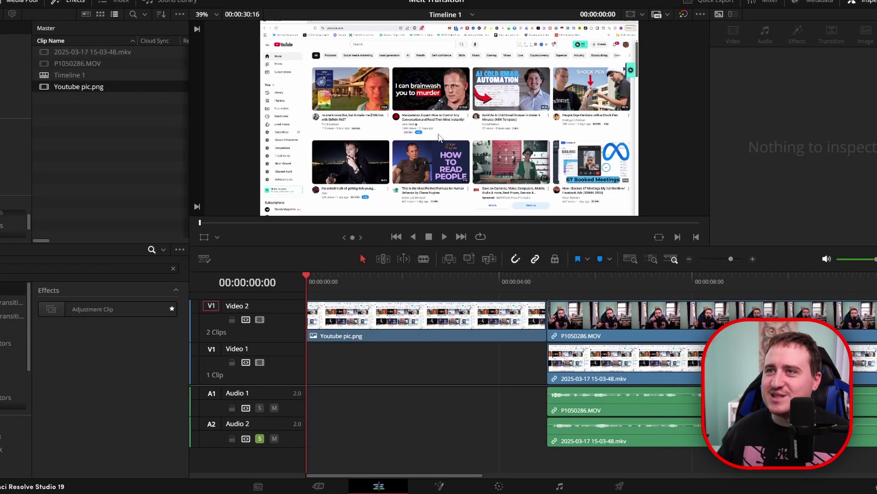
# Add an empty Video 3 track above Video 2 and clear the Effects library search
pyautogui.rightClick(275, 333)
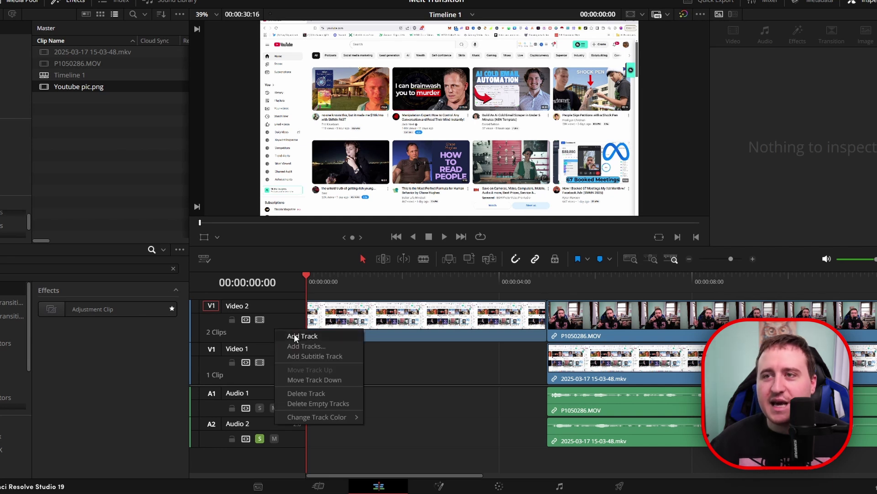
pyautogui.click(295, 337)
pyautogui.scroll(1, 265, 341)
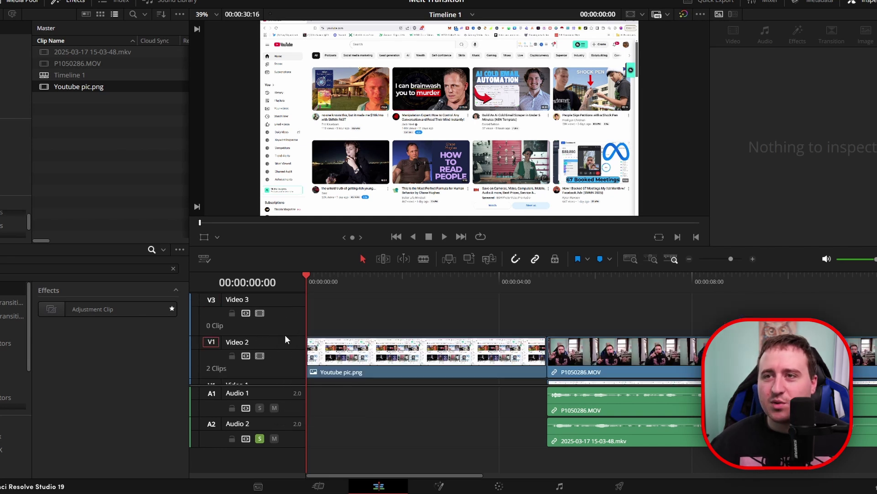
pyautogui.rightClick(275, 360)
pyautogui.click(256, 369)
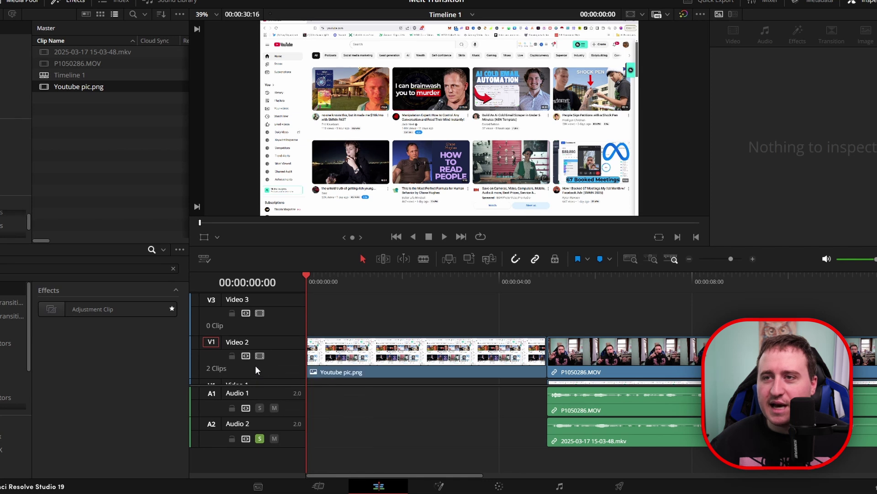
pyautogui.scroll(-1, 345, 314)
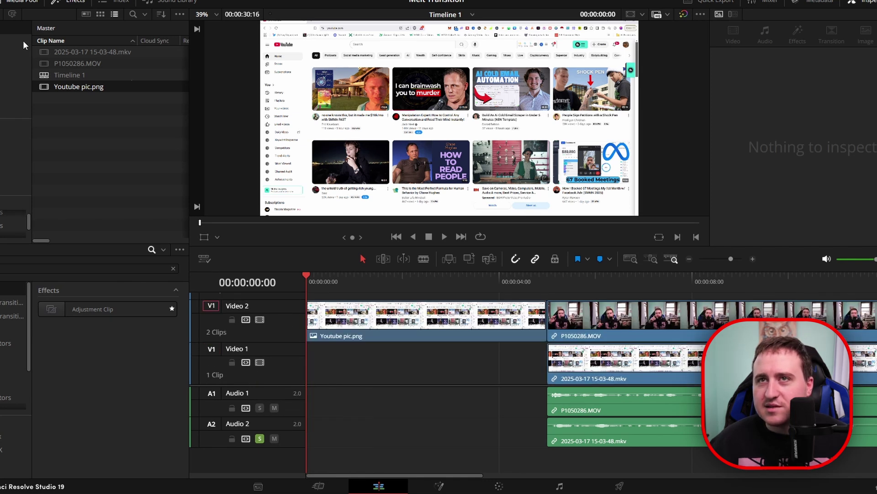
pyautogui.scroll(1, 348, 311)
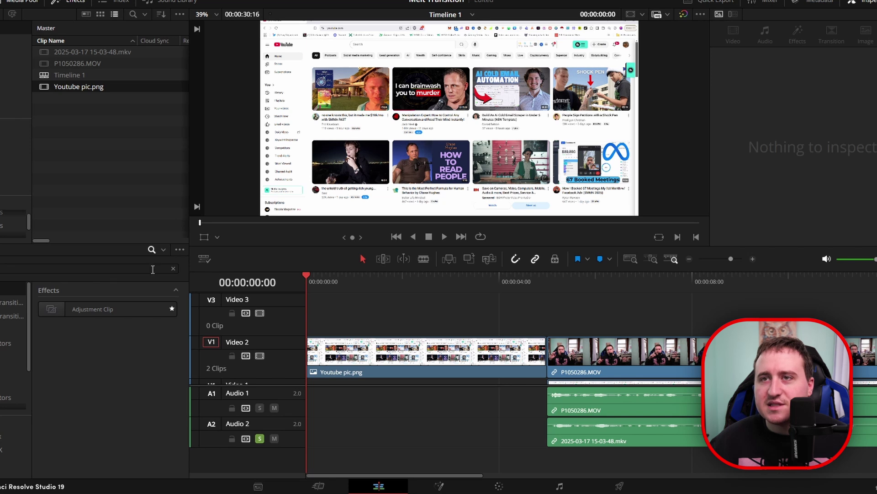
pyautogui.click(173, 269)
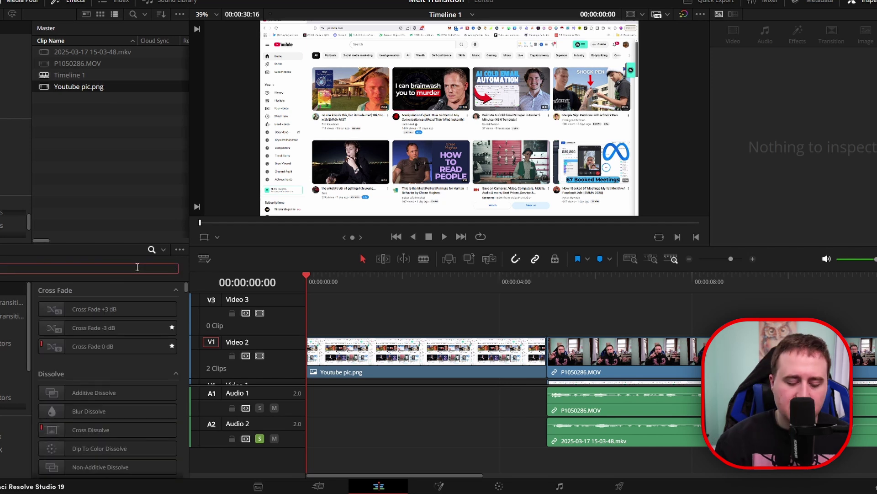
# Search 'adj' and drop an Adjustment Clip on Video 3 over the screenshot-to-footage cut
pyautogui.write('adj')
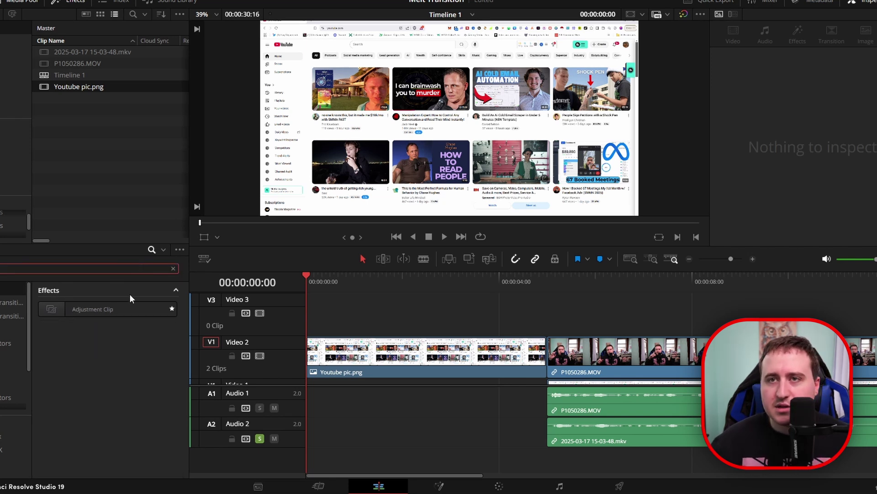
pyautogui.moveTo(112, 309); pyautogui.dragTo(425, 317)
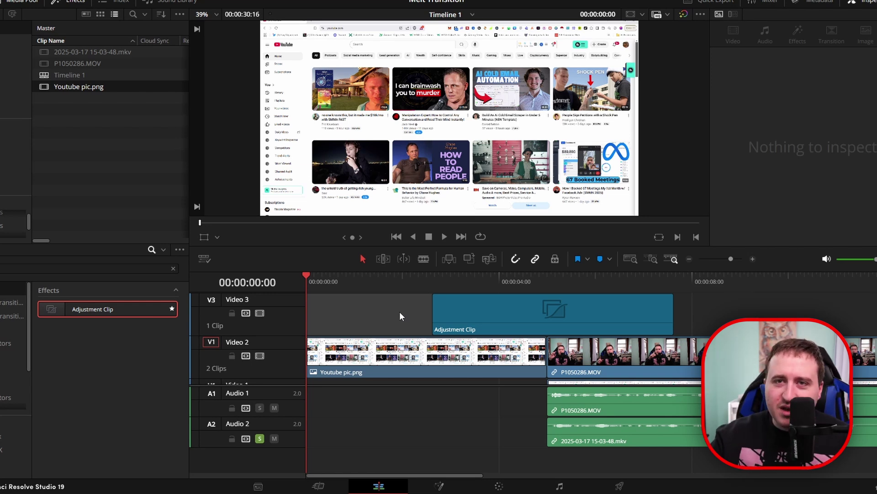
pyautogui.click(353, 311)
pyautogui.click(325, 307)
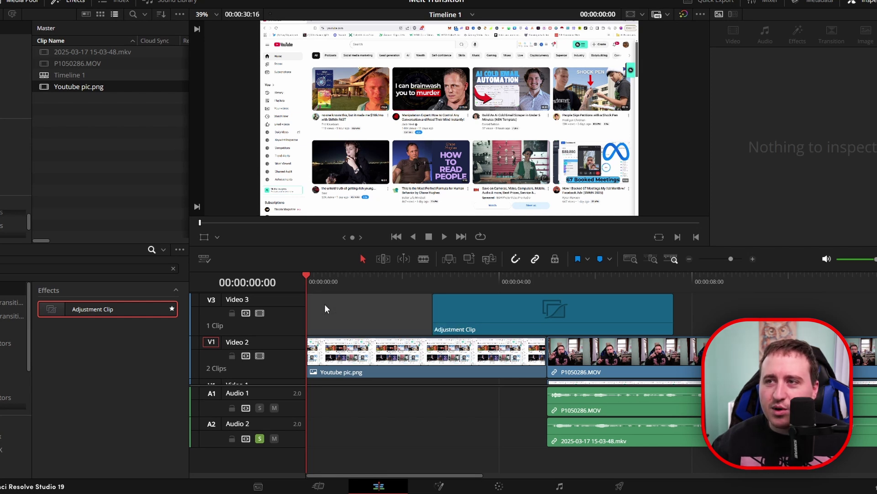
pyautogui.click(334, 311)
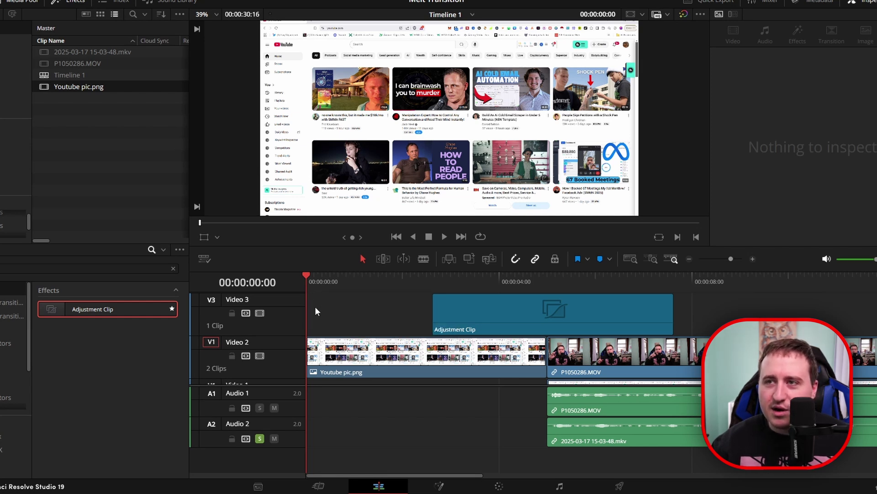
pyautogui.click(320, 306)
pyautogui.click(334, 305)
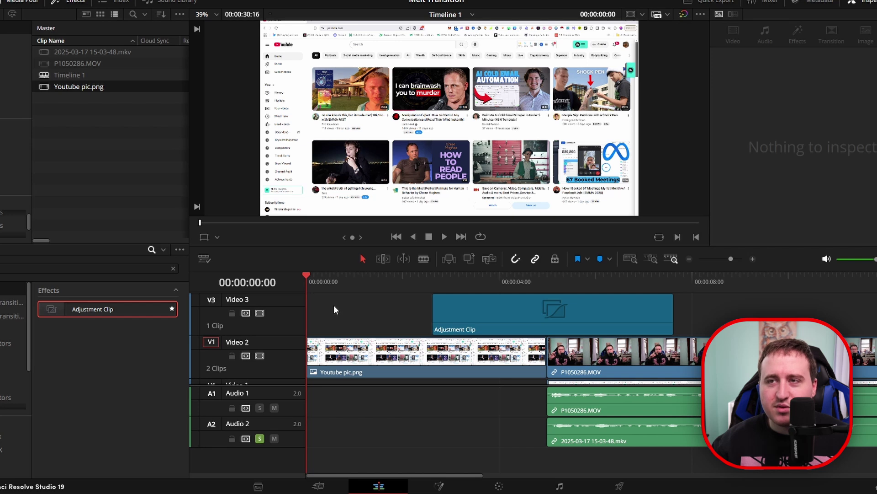
pyautogui.rightClick(107, 137)
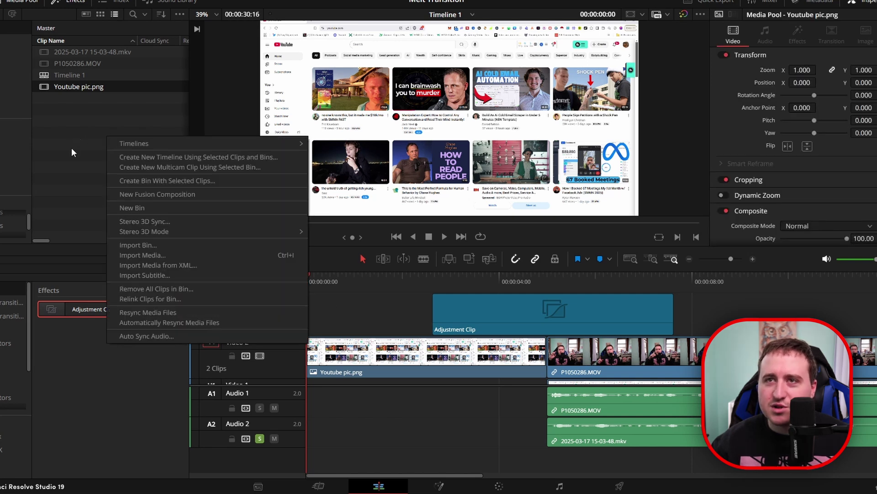
pyautogui.click(75, 135)
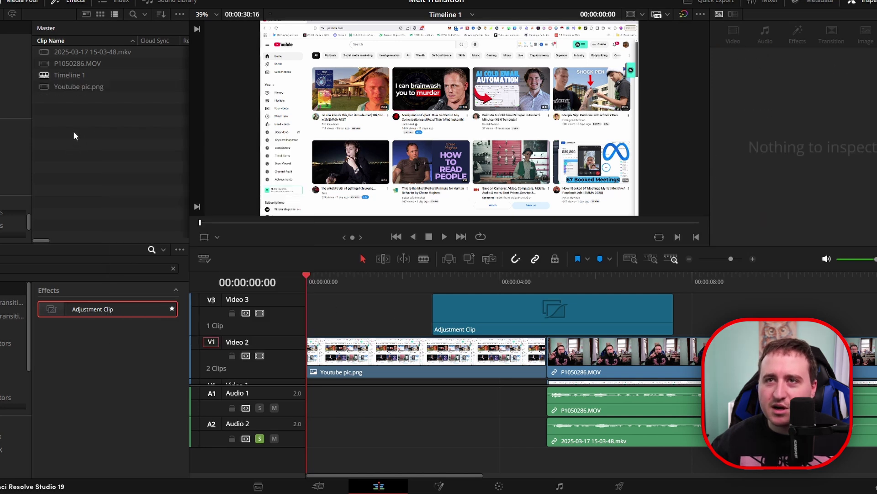
pyautogui.rightClick(342, 312)
pyautogui.click(325, 308)
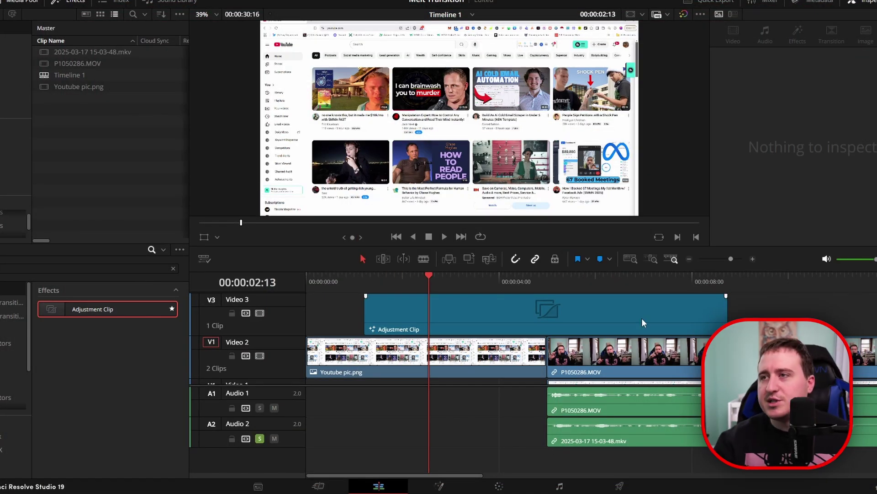
# Open the adjustment clip in the Fusion page
pyautogui.click(609, 314)
pyautogui.rightClick(610, 314)
pyautogui.click(663, 451)
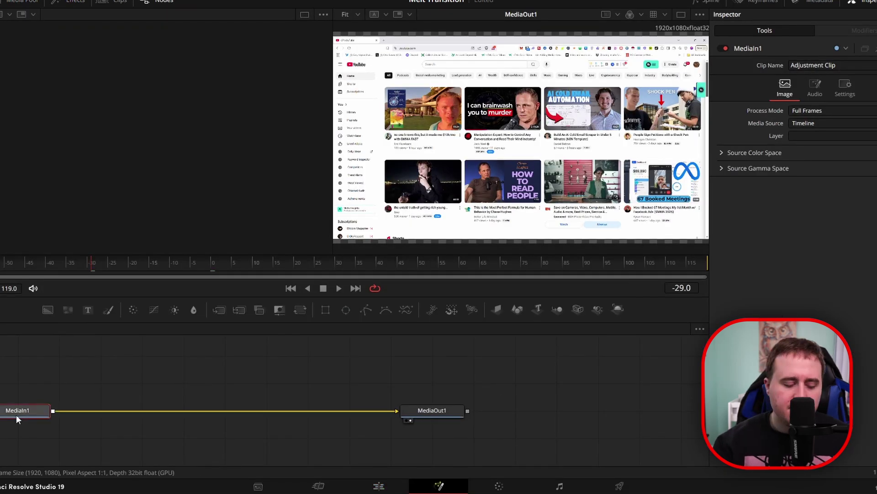
# Insert a Displace node between MediaIn1 and MediaOut1 and add a FastNoise node feeding it
pyautogui.hotkey('shift', 'space')
pyautogui.write('d')
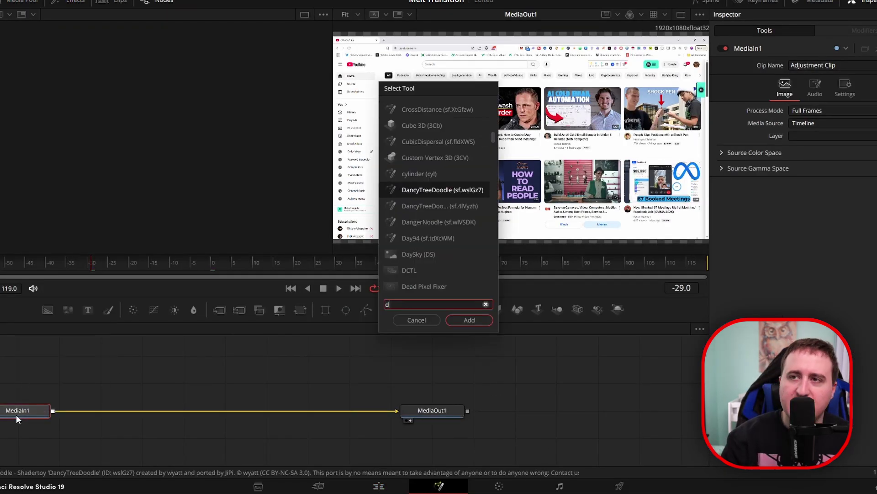
pyautogui.write('isplace')
pyautogui.press('Return')
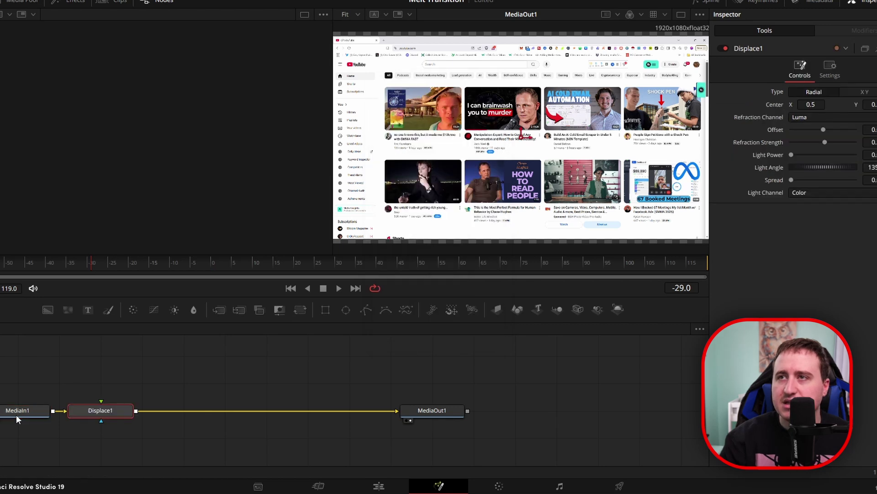
pyautogui.click(187, 368)
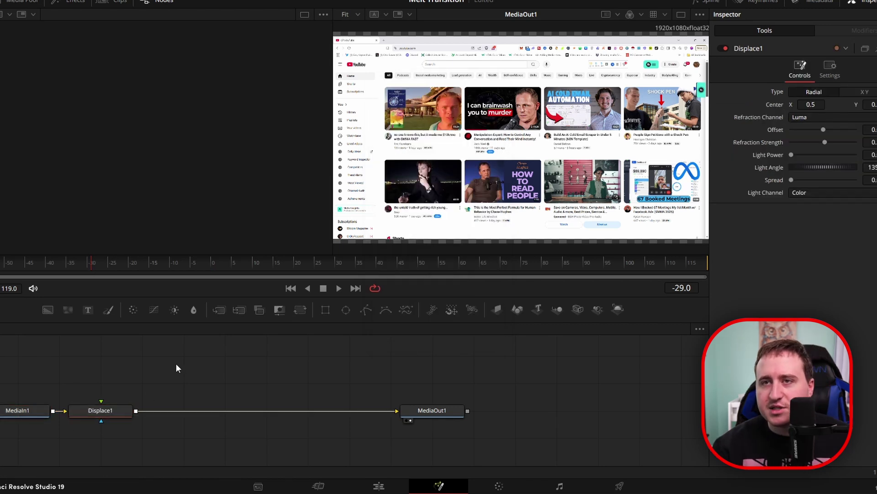
pyautogui.moveTo(67, 310); pyautogui.dragTo(101, 401)
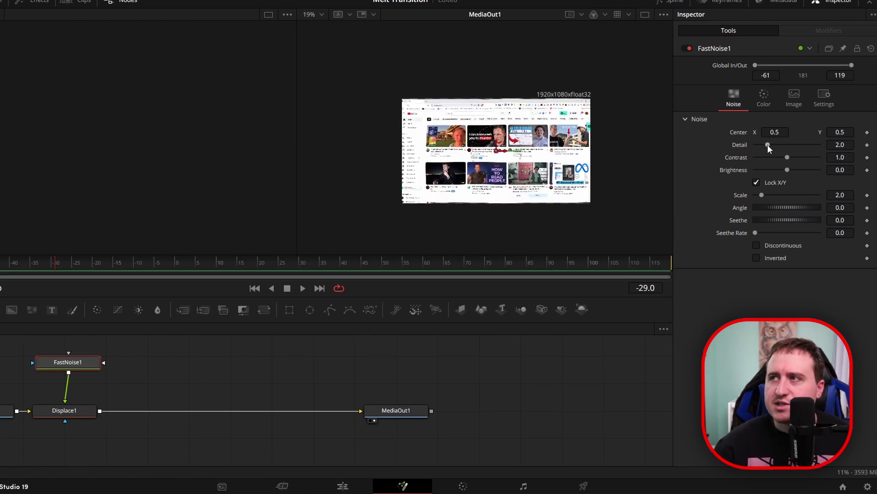
# Raise FastNoise1 Detail from 2.0 to about 3.94 and zoom in to inspect the warped screenshot
pyautogui.moveTo(766, 144); pyautogui.dragTo(806, 157)
pyautogui.scroll(3, 525, 169)
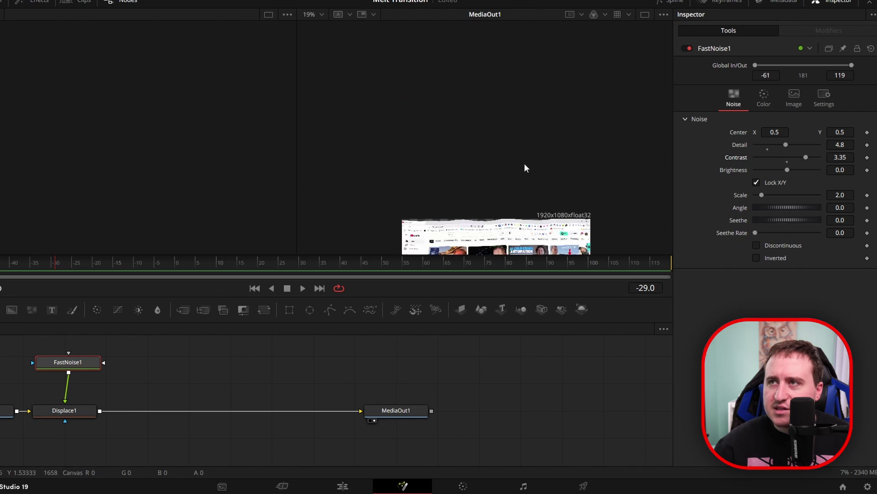
pyautogui.scroll(-3, 526, 160)
pyautogui.scroll(3, 507, 153)
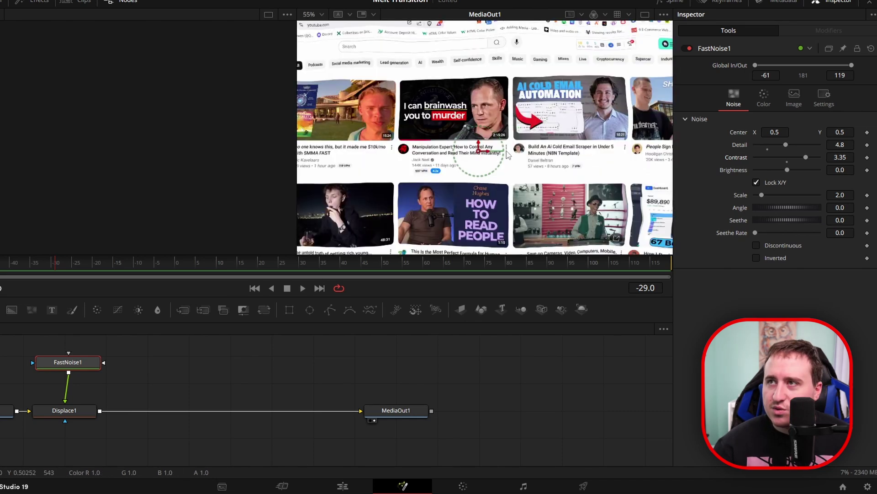
pyautogui.scroll(-3, 508, 155)
pyautogui.scroll(3, 473, 119)
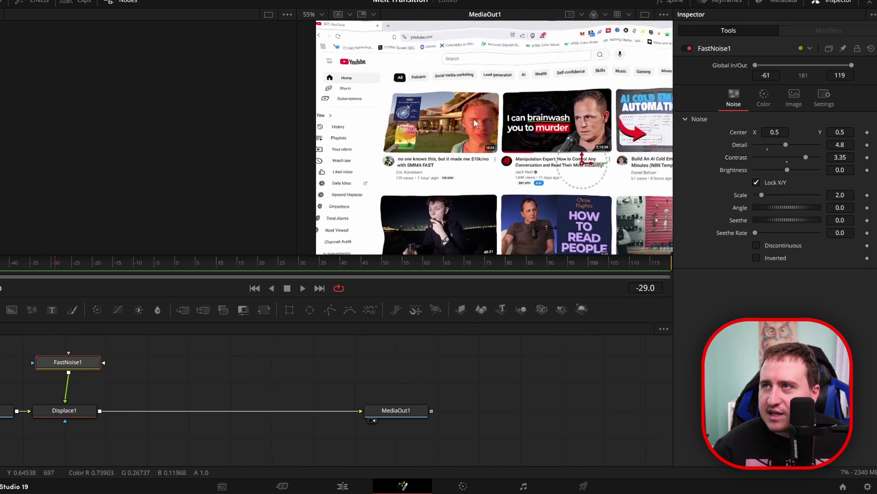
pyautogui.moveTo(474, 119); pyautogui.dragTo(463, 92)
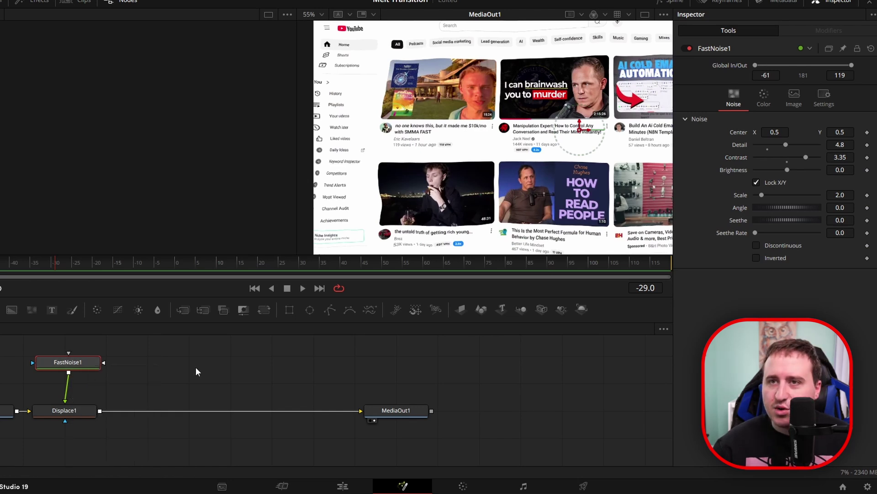
# Bypass FastNoise1 to compare, re-enable it, and recenter the zoomed-out preview
pyautogui.hotkey('ctrl', 'p')
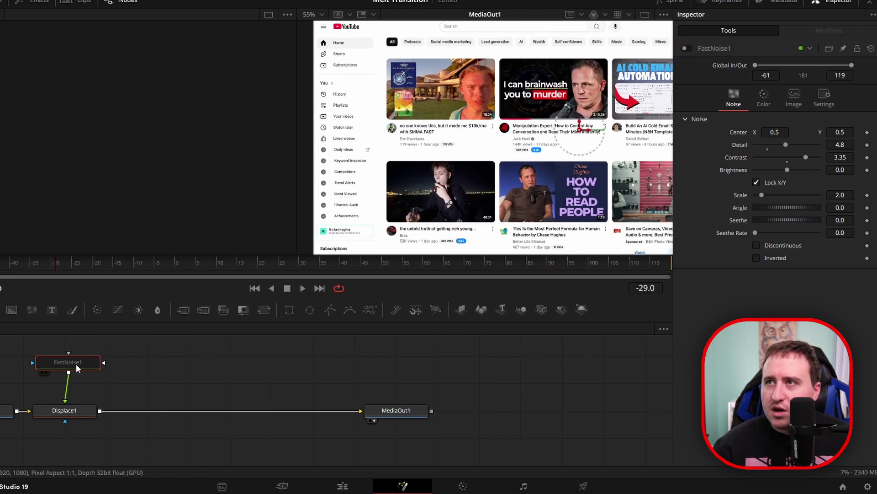
pyautogui.hotkey('ctrl', 'p')
pyautogui.scroll(-2, 580, 160)
pyautogui.scroll(2, 585, 141)
pyautogui.scroll(-5, 586, 146)
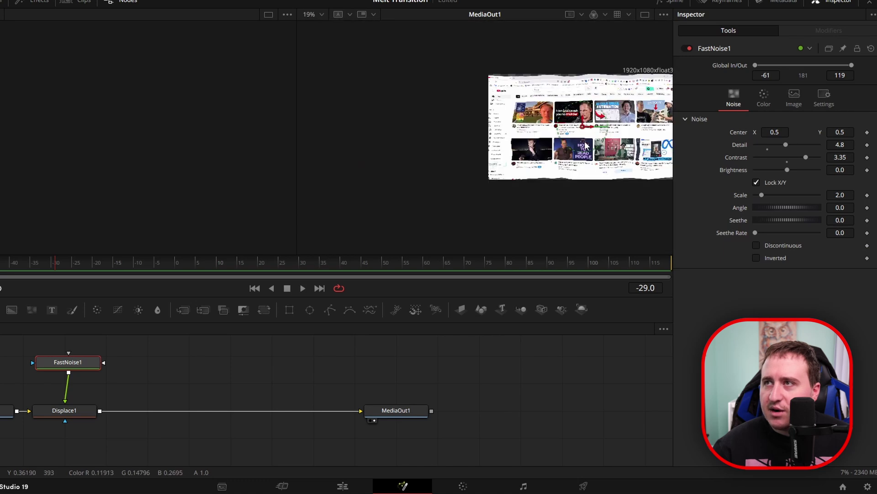
pyautogui.moveTo(605, 147); pyautogui.dragTo(537, 144)
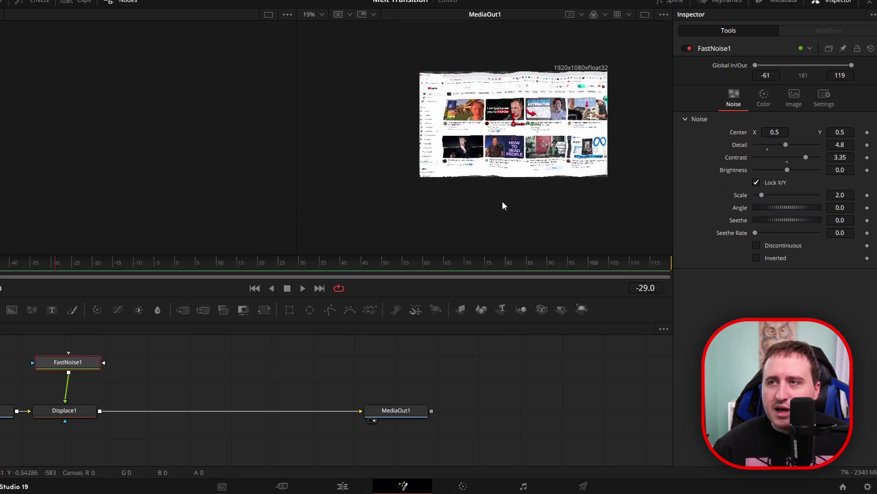
# Unlock X/Y on FastNoise1 and set X Scale to 100 and Y Scale to 10
pyautogui.click(756, 182)
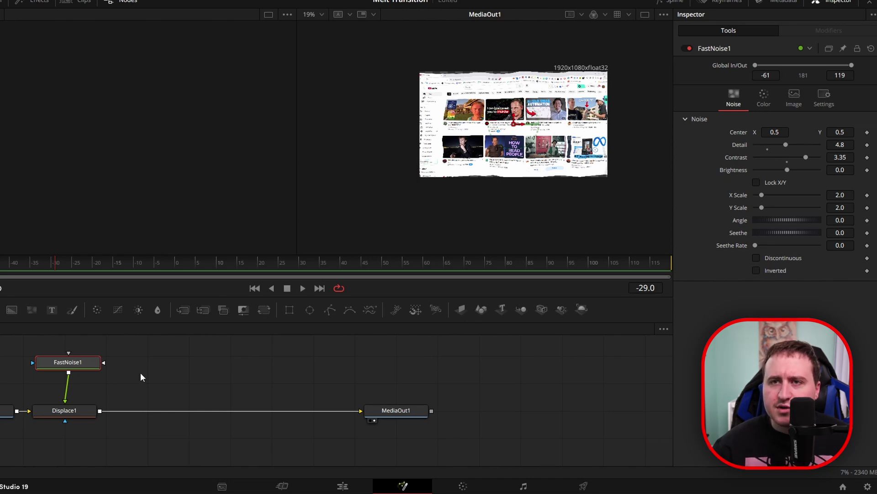
pyautogui.click(841, 194)
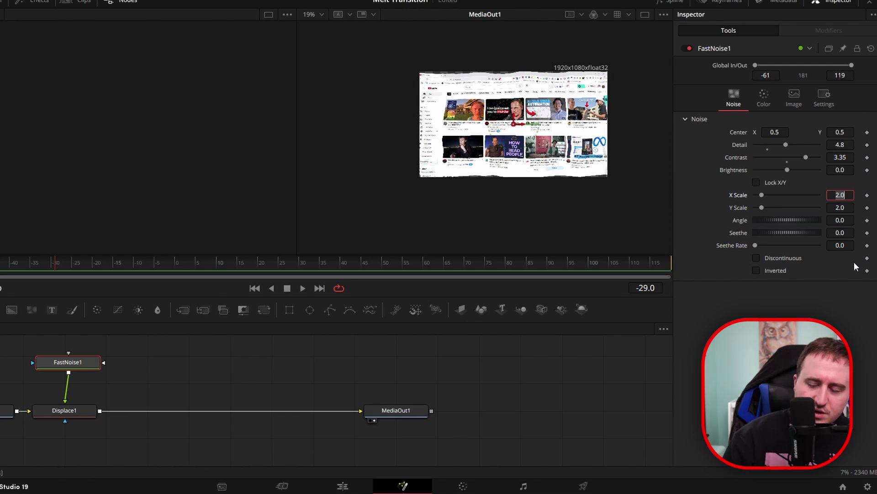
pyautogui.write('100')
pyautogui.press('Tab')
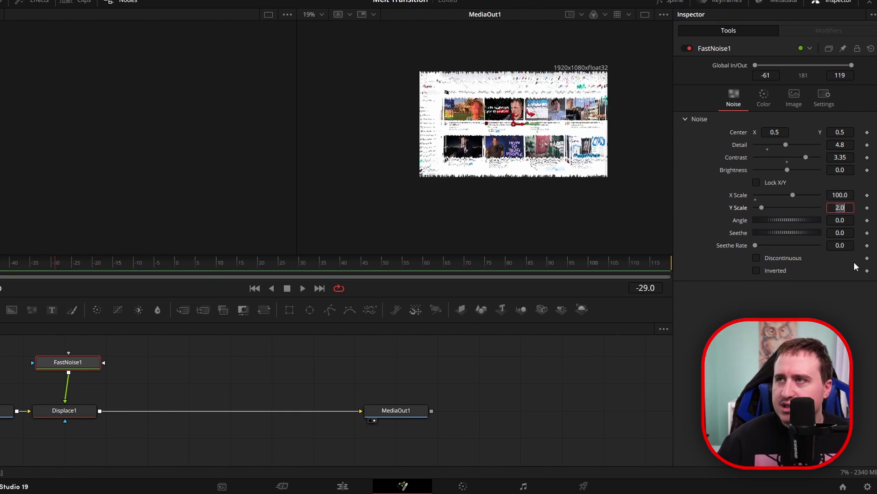
pyautogui.write('1')
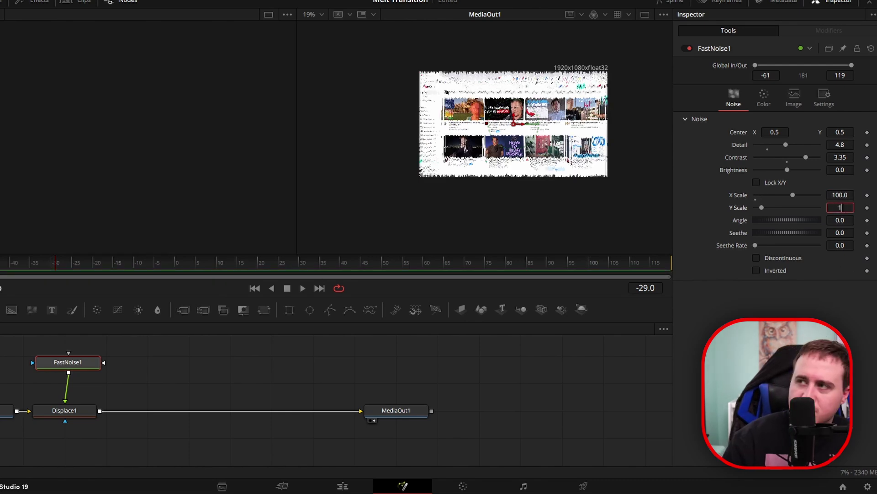
pyautogui.write('0')
pyautogui.press('Return')
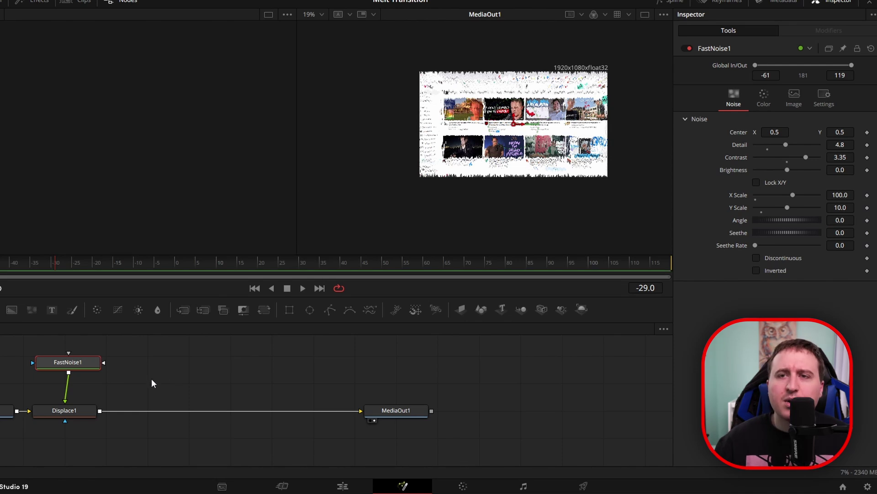
pyautogui.click(71, 413)
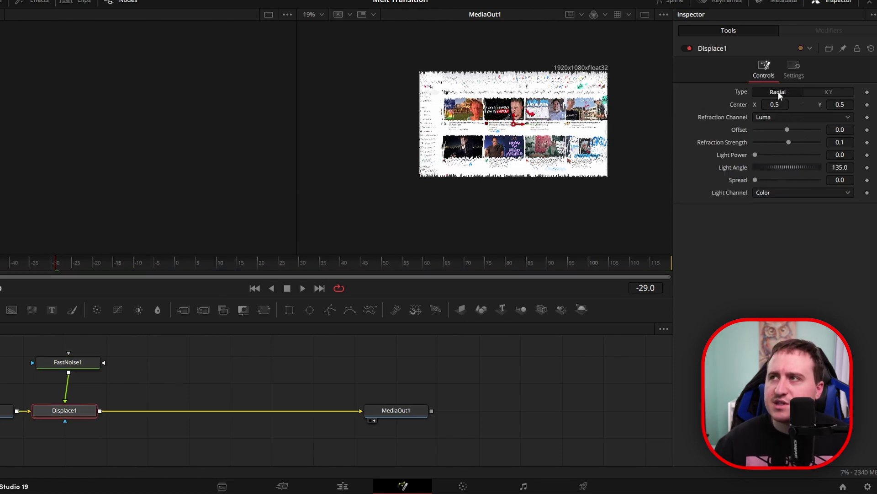
# Set Displace1's Type to XY, with Red driving X and Green driving Y
pyautogui.click(826, 90)
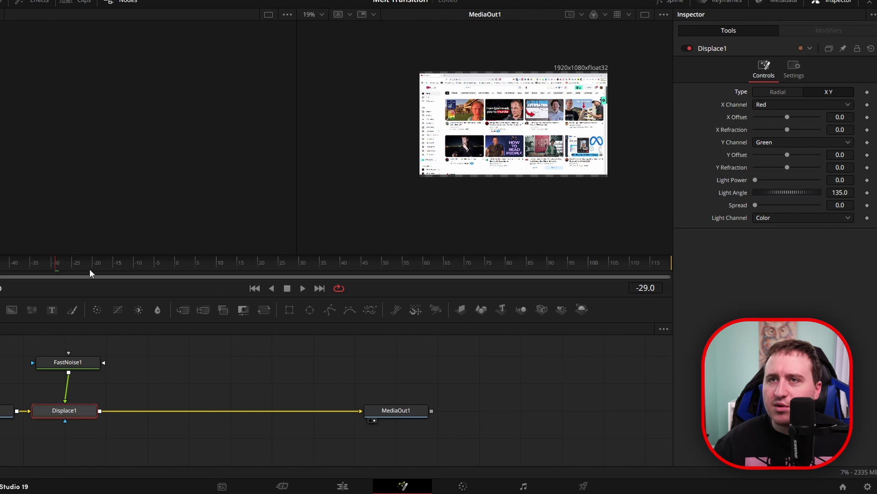
# Keyframe Displace1's Y Refraction at the first frame and at frames 29 and 30
pyautogui.moveTo(90, 273); pyautogui.dragTo(6, 270)
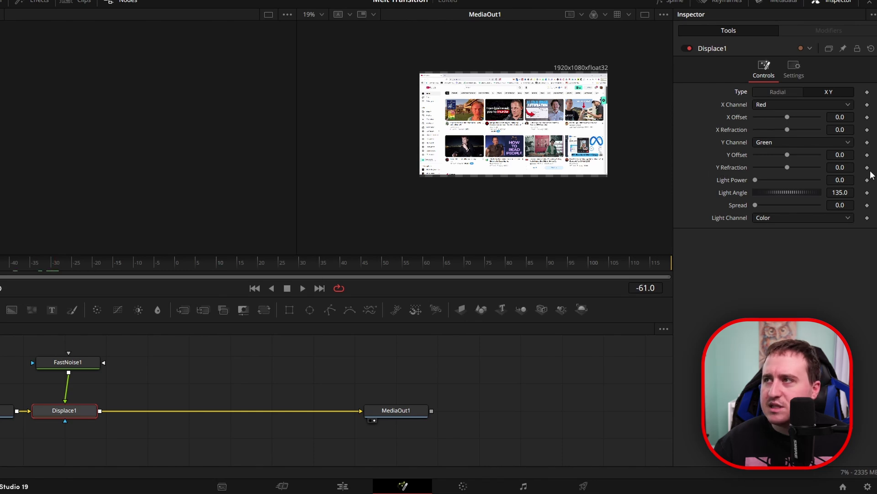
pyautogui.click(867, 168)
pyautogui.press('End')
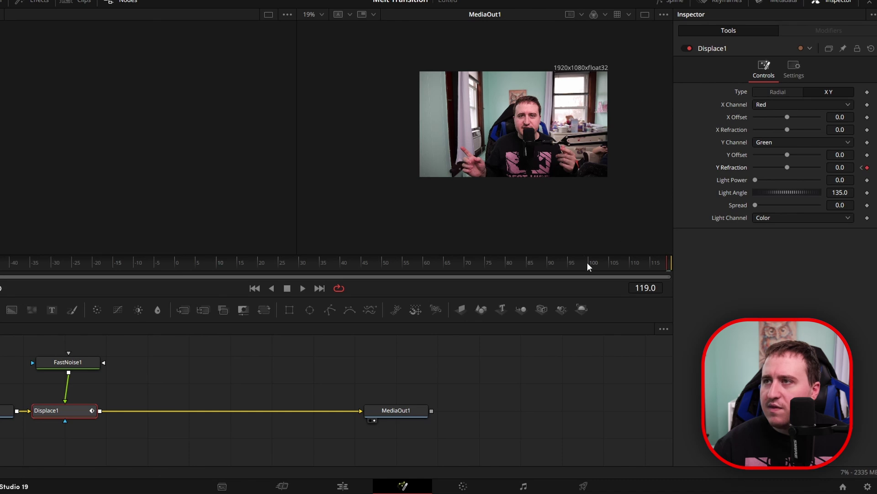
pyautogui.moveTo(588, 265); pyautogui.dragTo(297, 277)
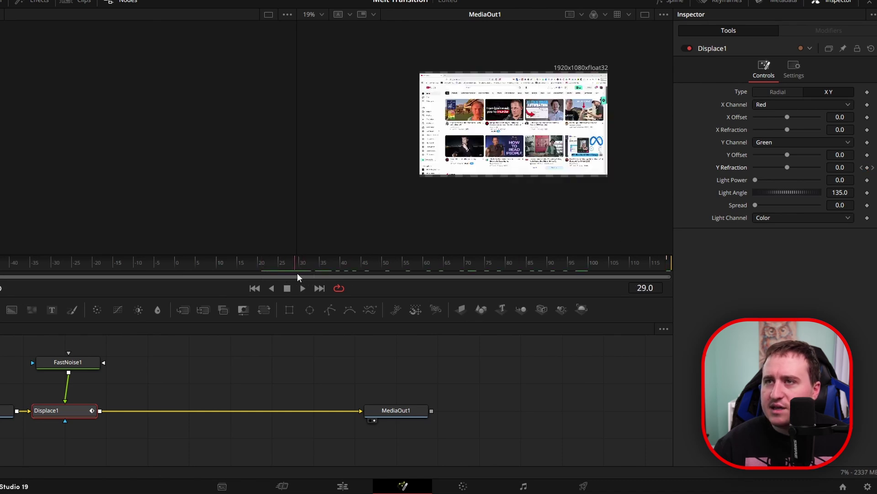
pyautogui.click(867, 167)
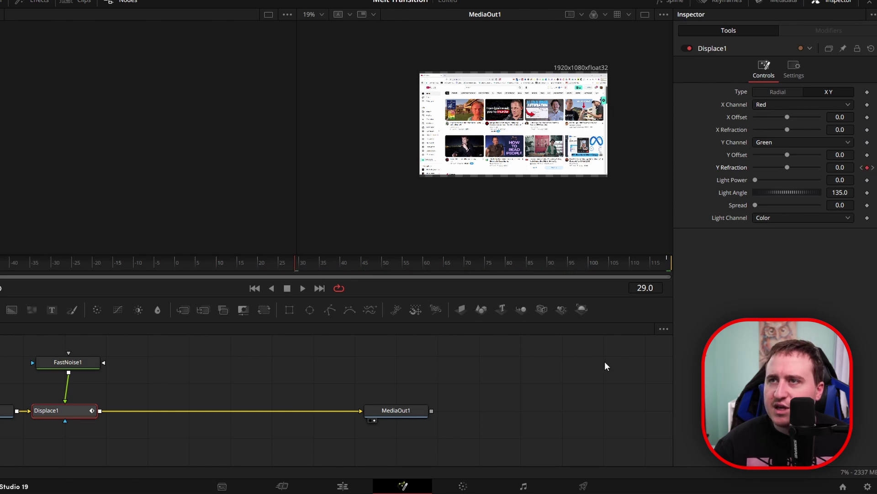
pyautogui.press('Right')
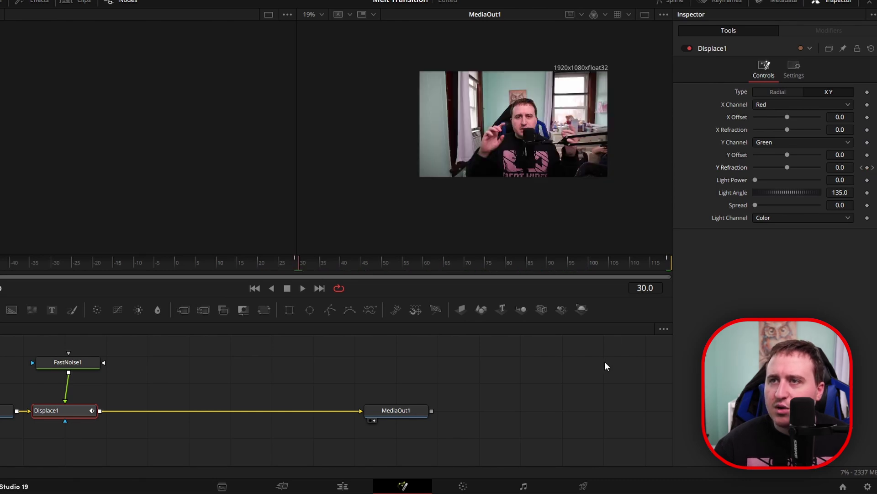
pyautogui.click(867, 168)
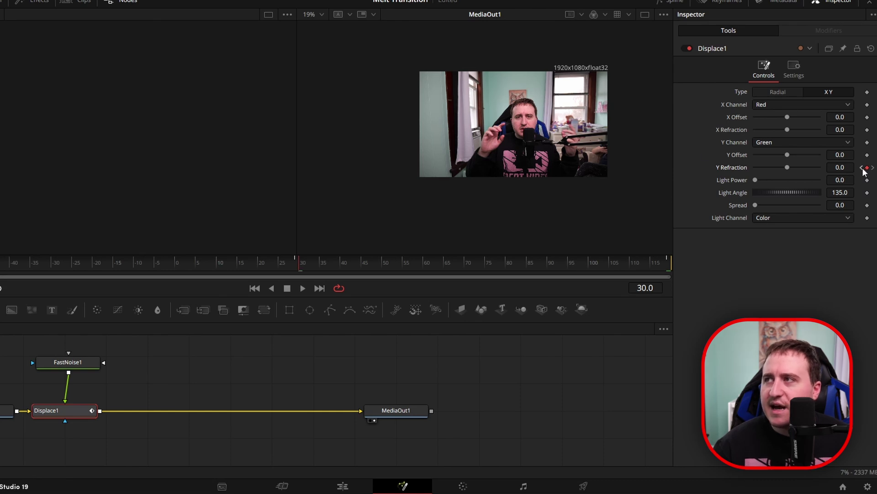
pyautogui.click(296, 263)
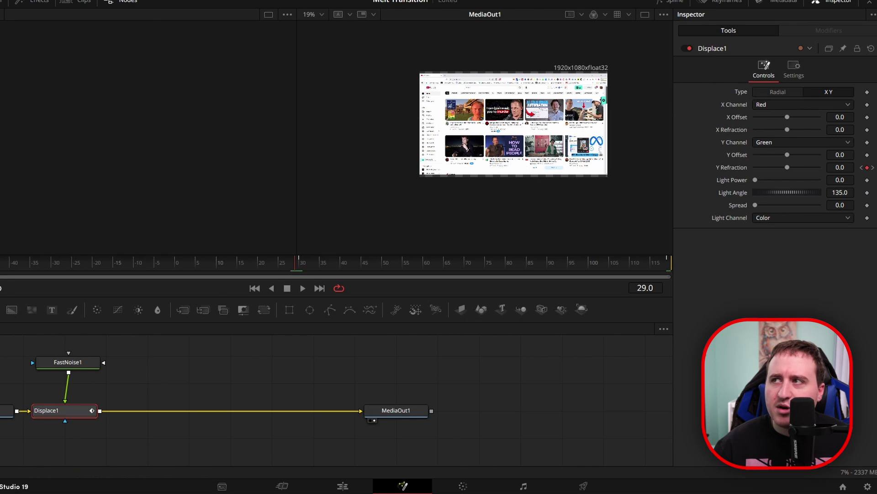
# Set Y Refraction to -0.1 at frame 29 and 0.1 at frame 30, then preview the melt
pyautogui.click(840, 168)
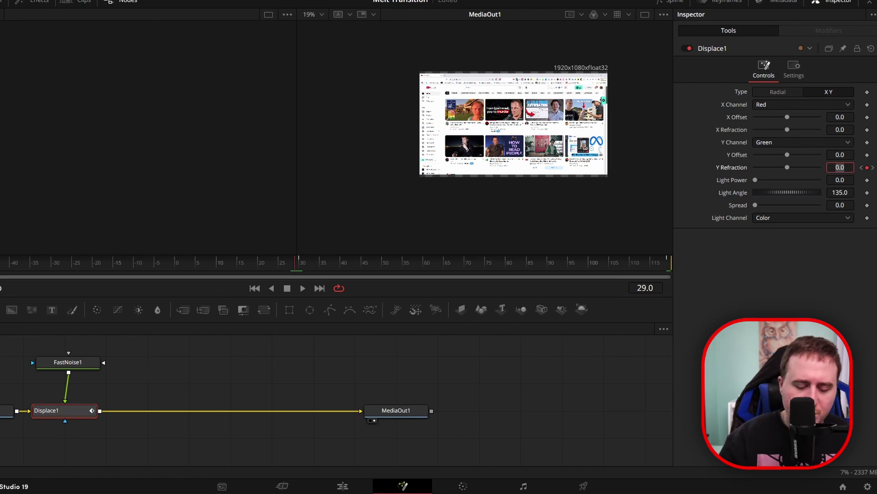
pyautogui.write('-0.1')
pyautogui.press('Tab')
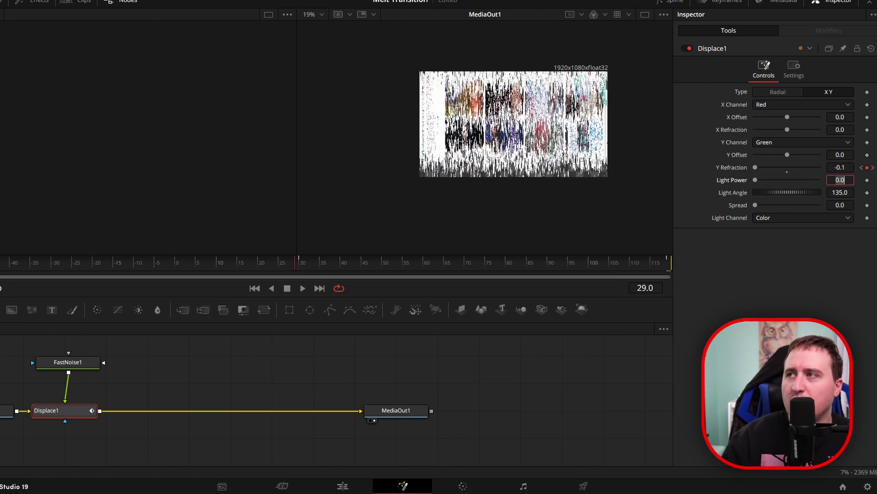
pyautogui.click(873, 168)
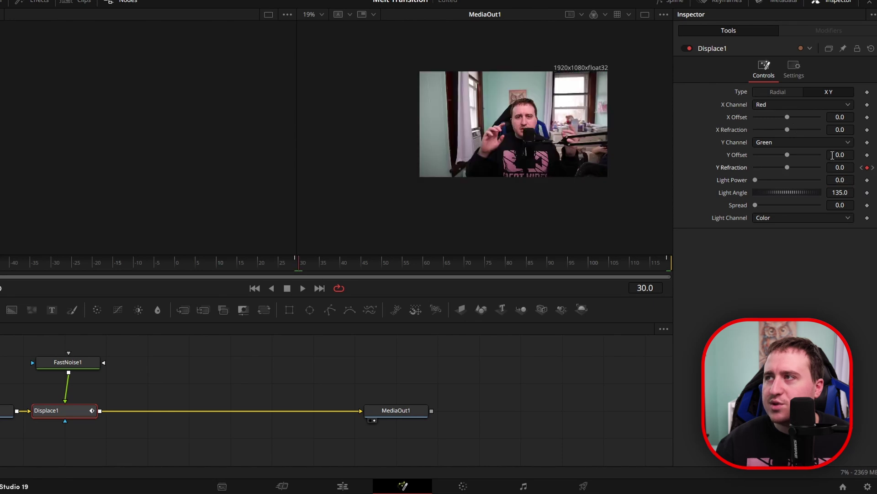
pyautogui.click(840, 167)
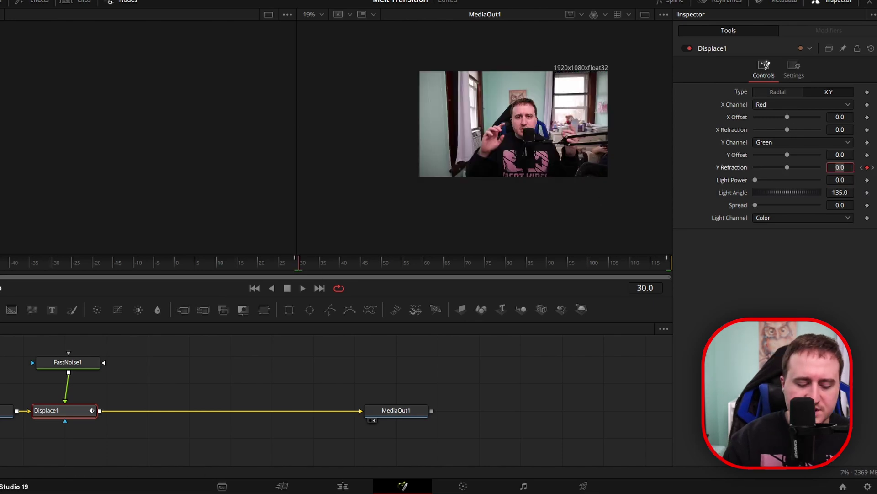
pyautogui.write('0.1')
pyautogui.press('Return')
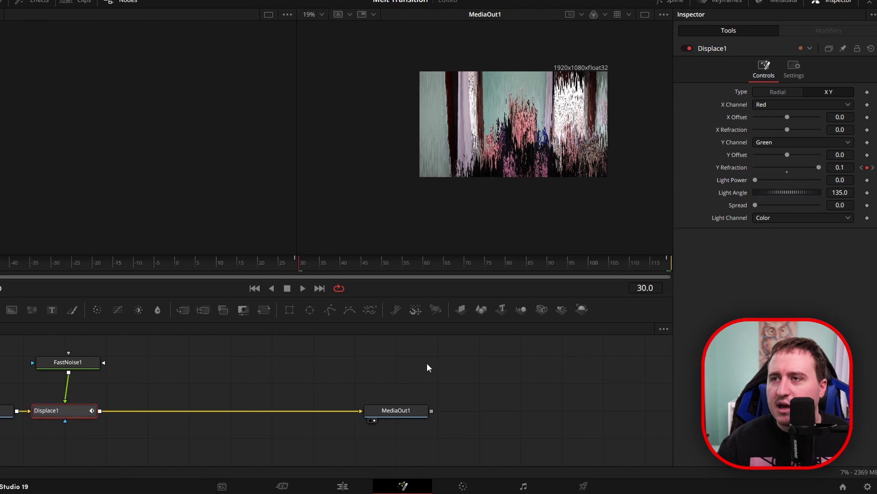
pyautogui.press('space')
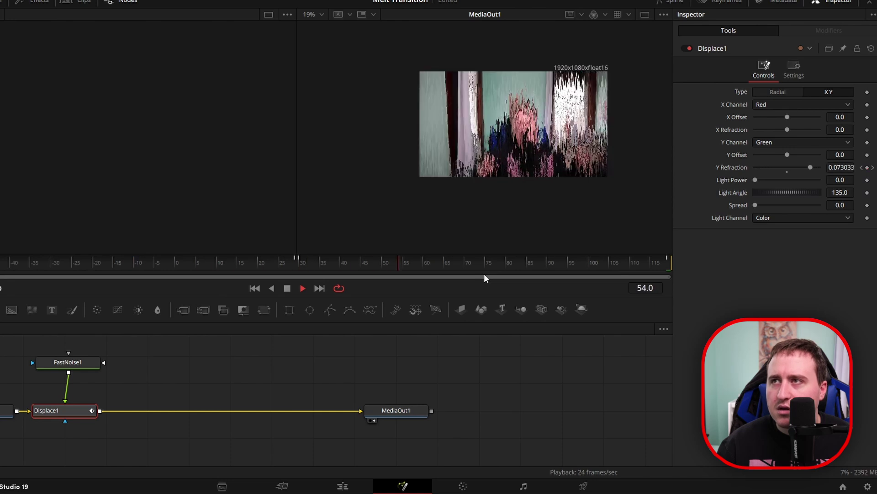
pyautogui.press('space')
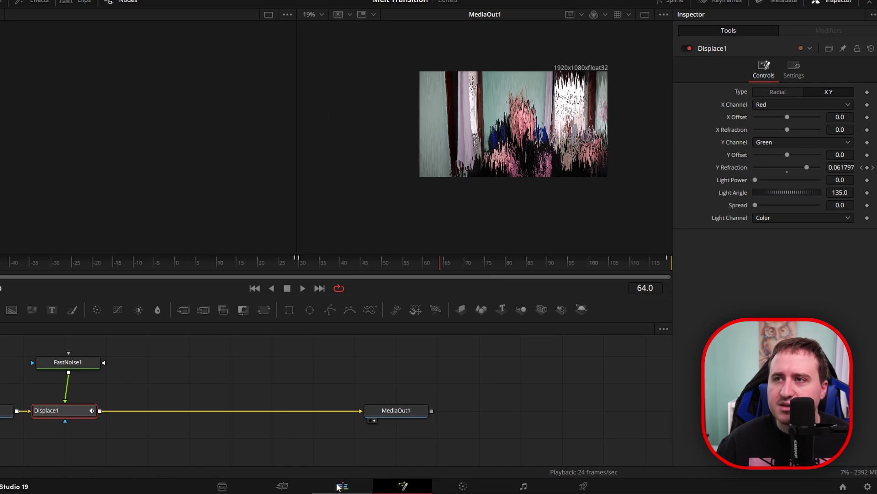
# On the Edit page, trim the Adjustment Clip tightly around the cut and reopen it in Fusion
pyautogui.click(339, 486)
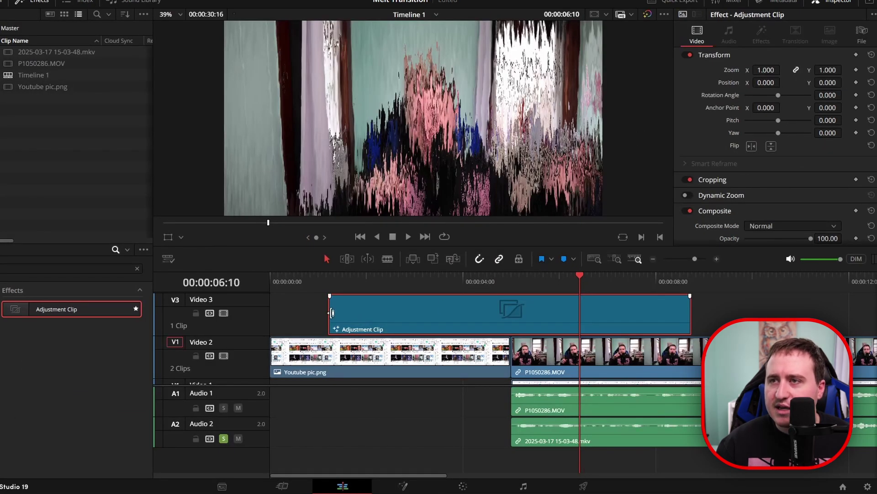
pyautogui.moveTo(329, 315); pyautogui.dragTo(459, 328)
pyautogui.moveTo(692, 322); pyautogui.dragTo(555, 319)
pyautogui.rightClick(500, 308)
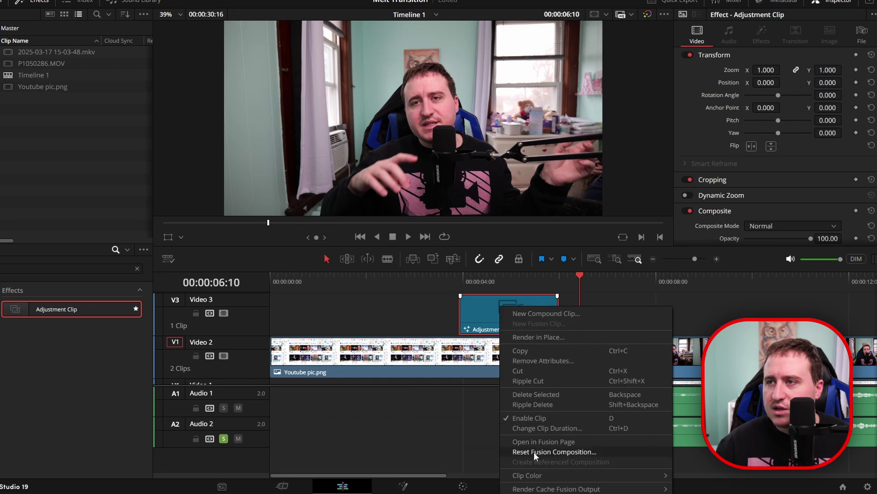
pyautogui.click(550, 440)
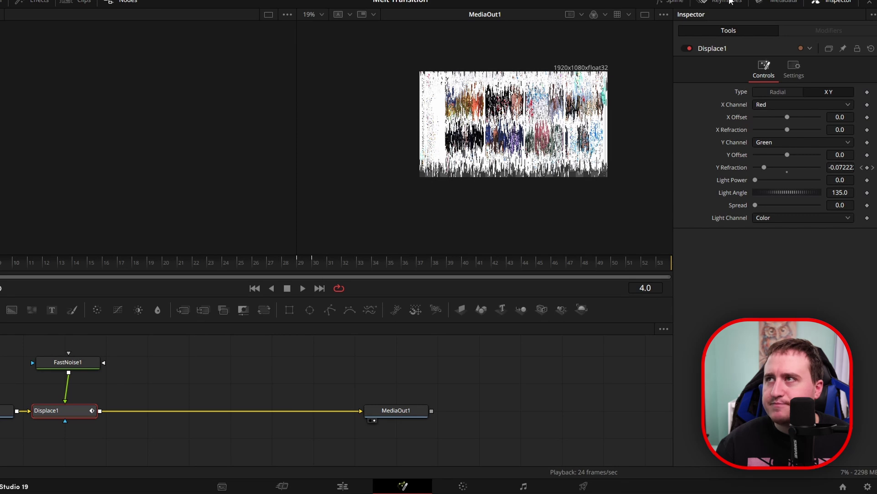
# In the Keyframes panel, drag the first and last Y Refraction keyframes to frames 4 and 52
pyautogui.click(730, 1)
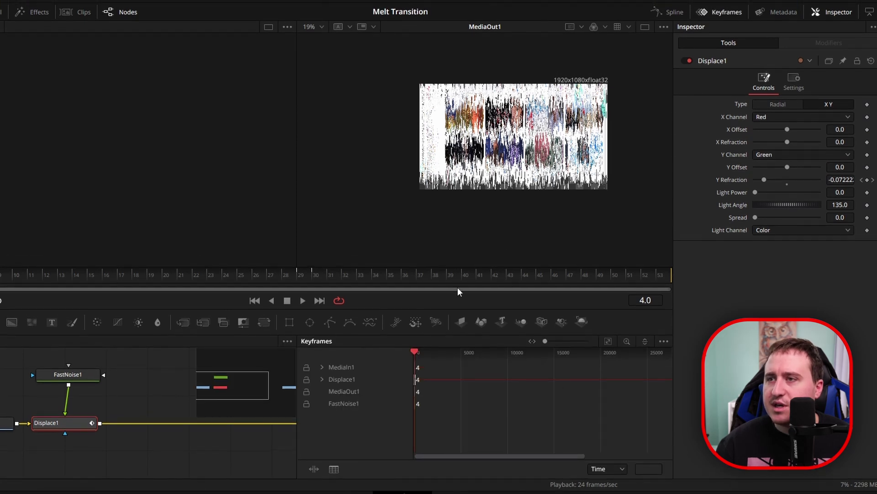
pyautogui.click(608, 341)
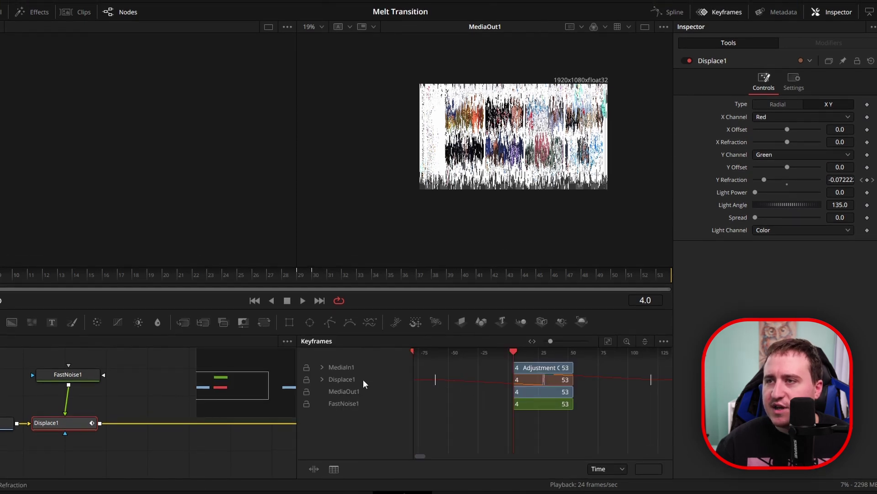
pyautogui.click(322, 379)
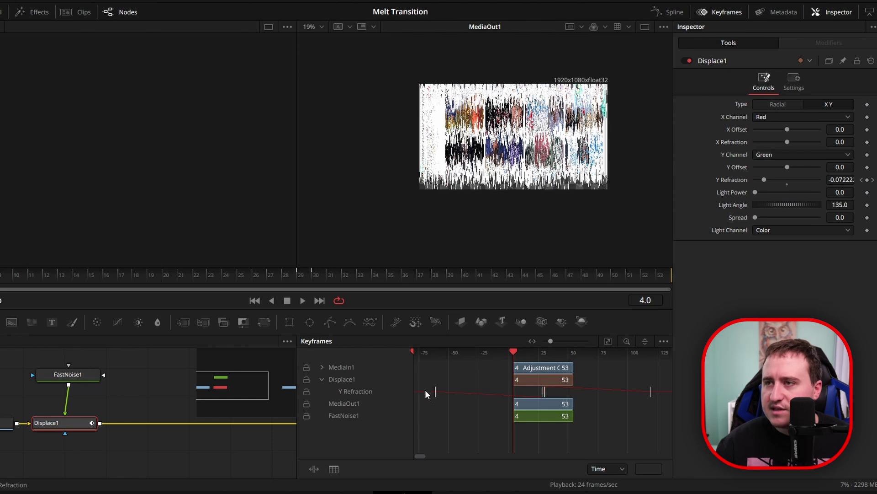
pyautogui.moveTo(433, 393); pyautogui.dragTo(514, 403)
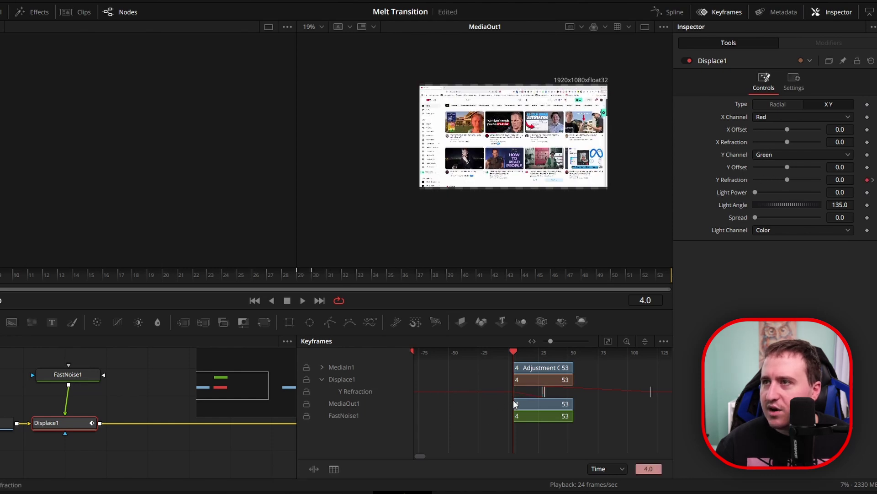
pyautogui.click(659, 278)
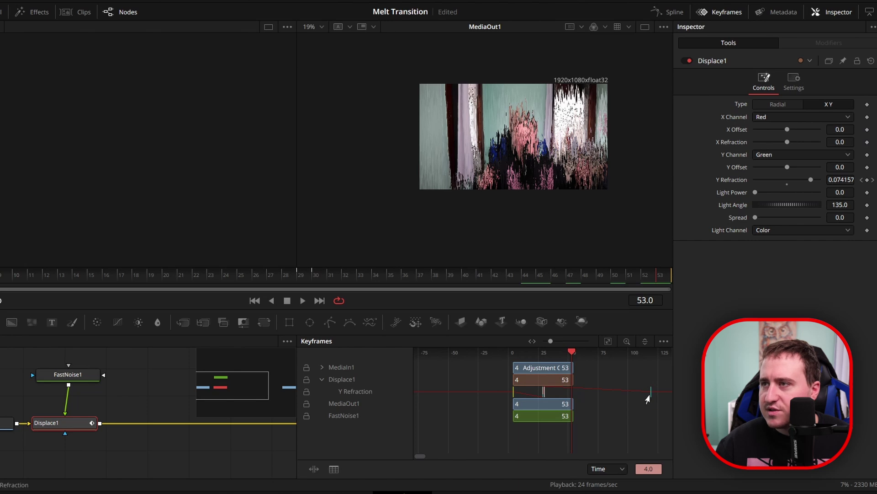
pyautogui.moveTo(647, 397); pyautogui.dragTo(570, 399)
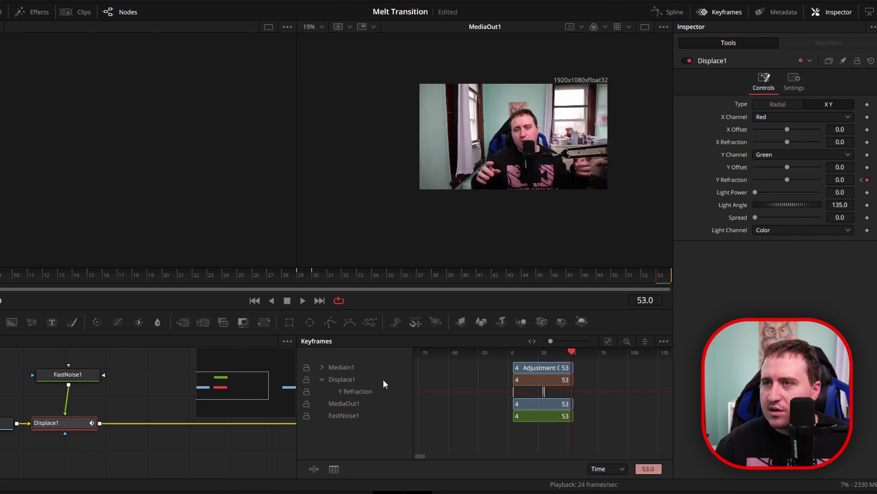
# Play back the melt, then close the Keyframes panel and pan the node graph to MediaIn1
pyautogui.click(156, 371)
pyautogui.press('space')
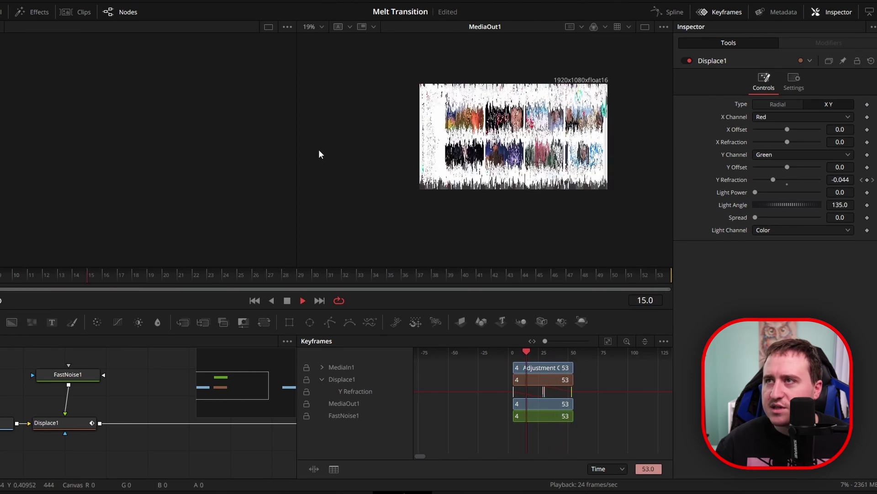
pyautogui.press('space')
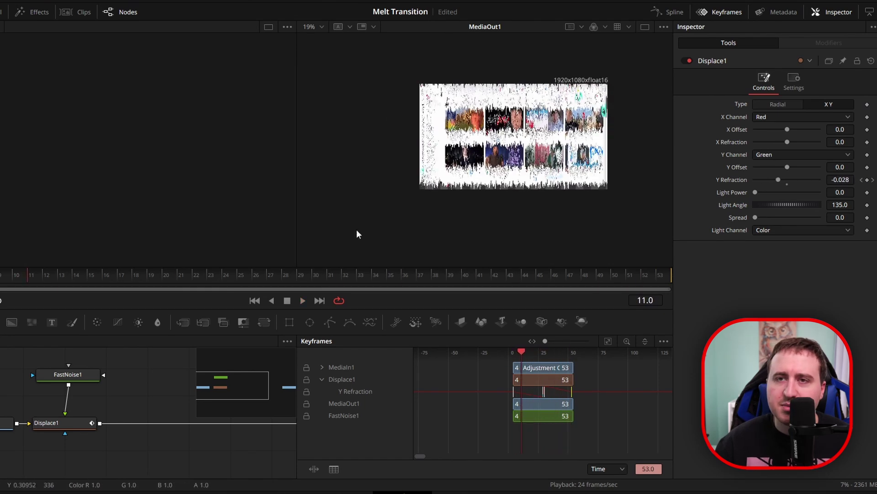
pyautogui.click(703, 13)
pyautogui.moveTo(147, 380); pyautogui.dragTo(317, 377)
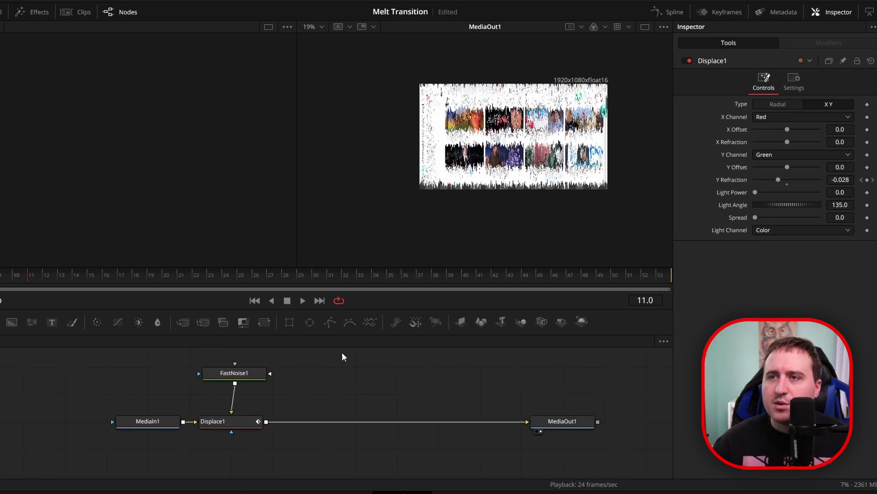
# Add Y Offset keyframes on Displace1 at frames 29 and 53
pyautogui.click(236, 421)
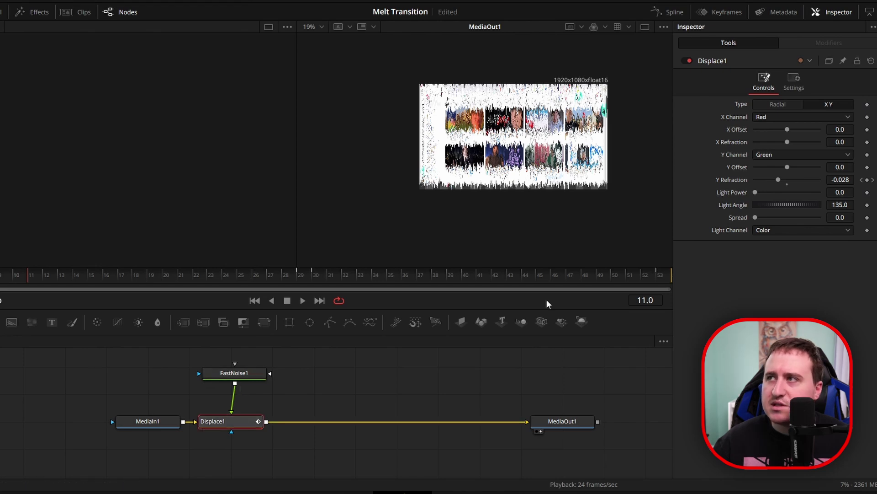
pyautogui.moveTo(27, 276); pyautogui.dragTo(0, 276)
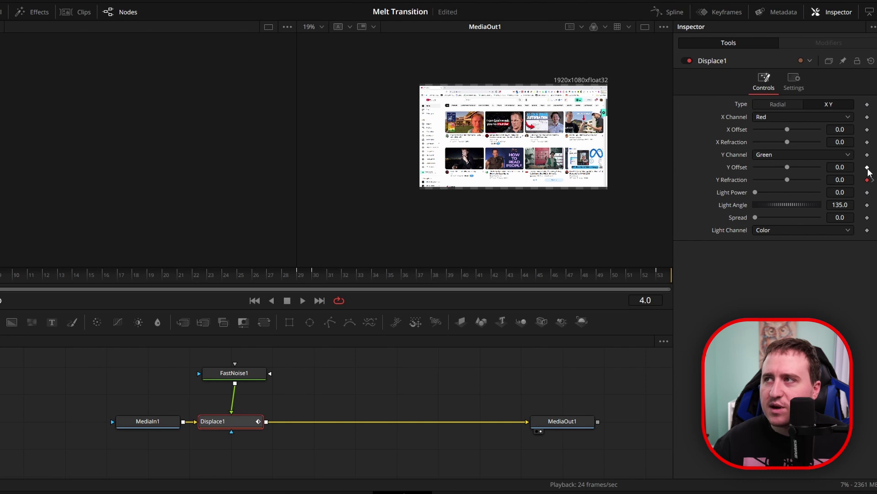
pyautogui.click(298, 278)
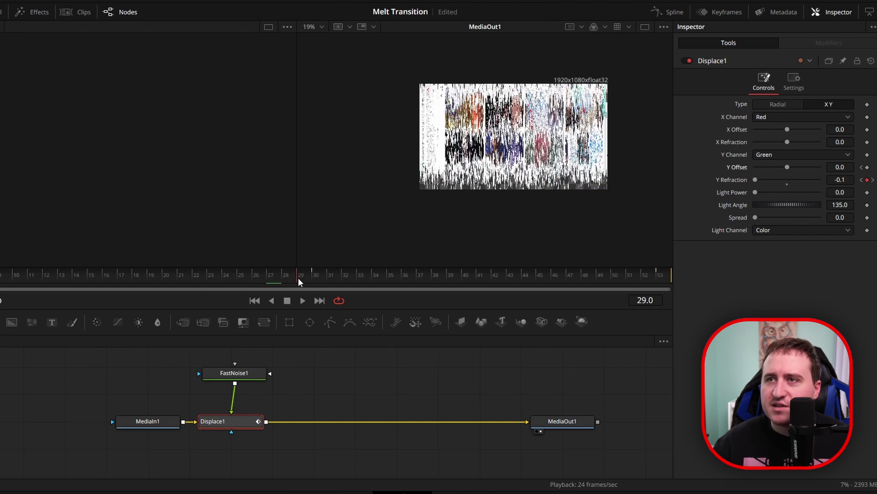
pyautogui.click(867, 167)
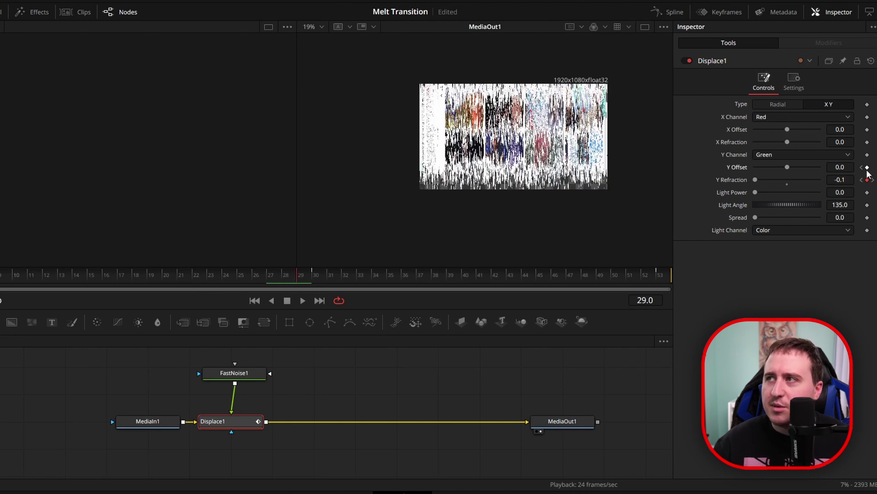
pyautogui.click(313, 276)
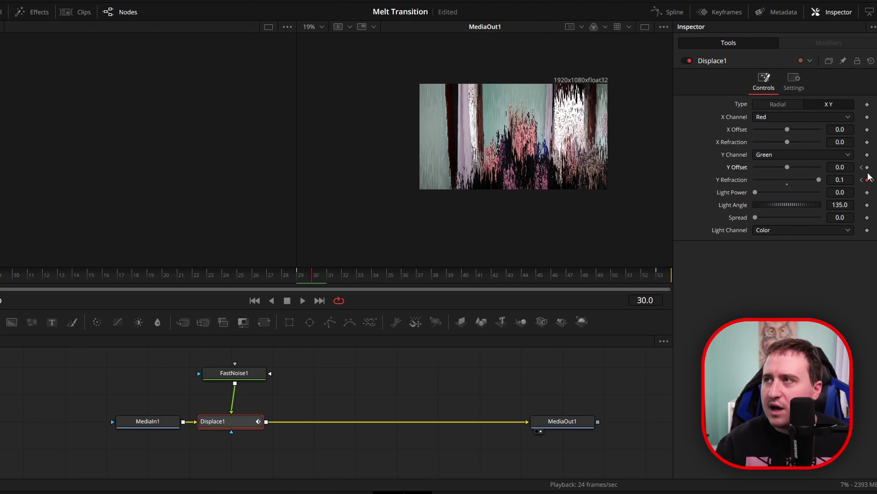
pyautogui.moveTo(646, 276); pyautogui.dragTo(665, 278)
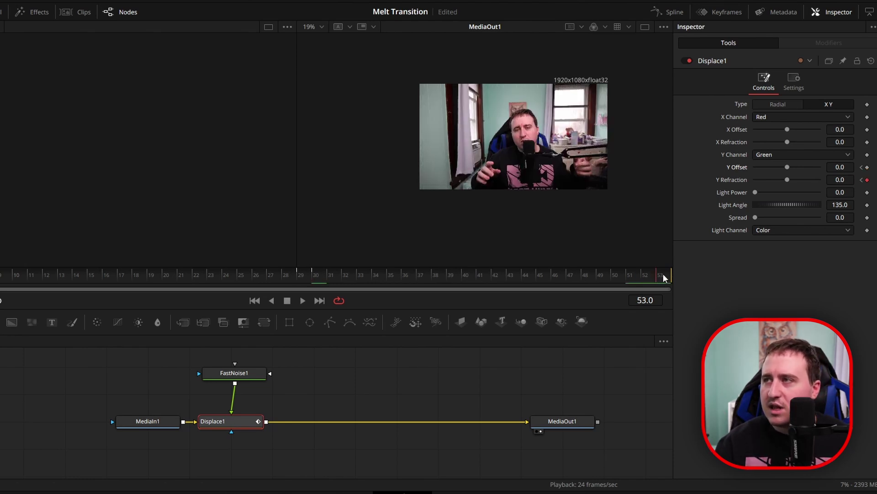
pyautogui.click(867, 167)
pyautogui.click(861, 168)
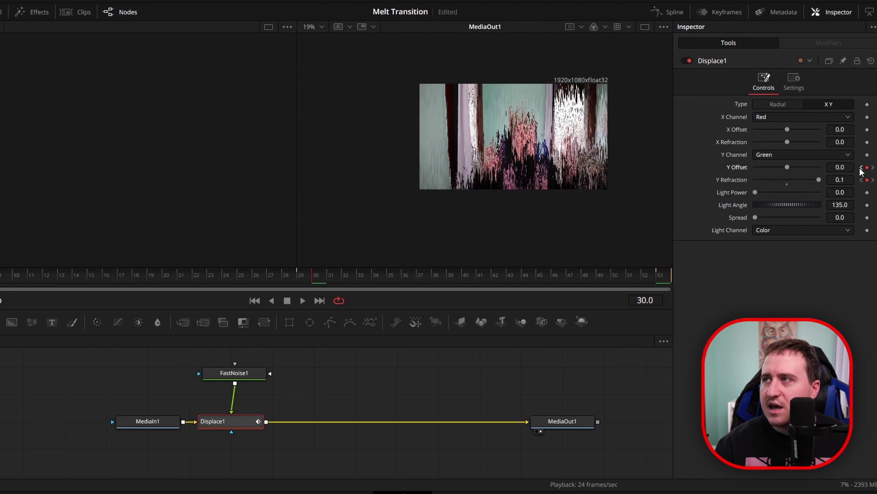
# Set Displace1's Y Offset value to 0.5 on frames 30 and 29
pyautogui.click(843, 167)
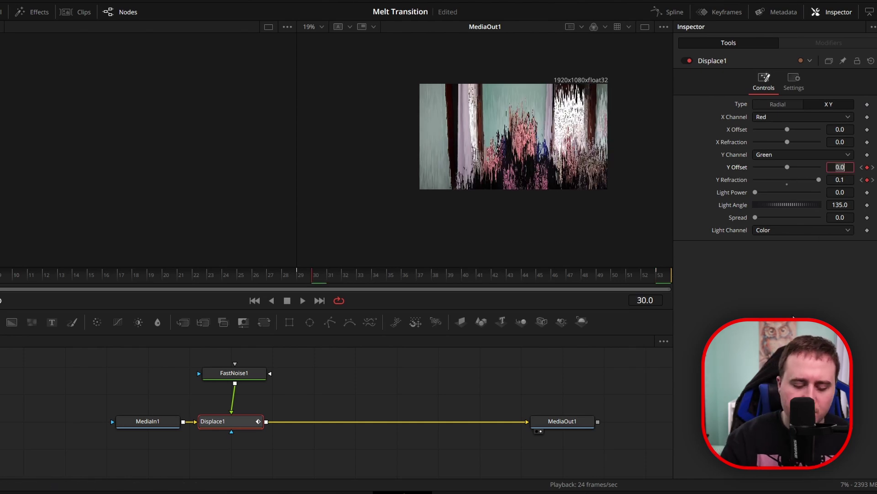
pyautogui.write('.5')
pyautogui.press('Tab')
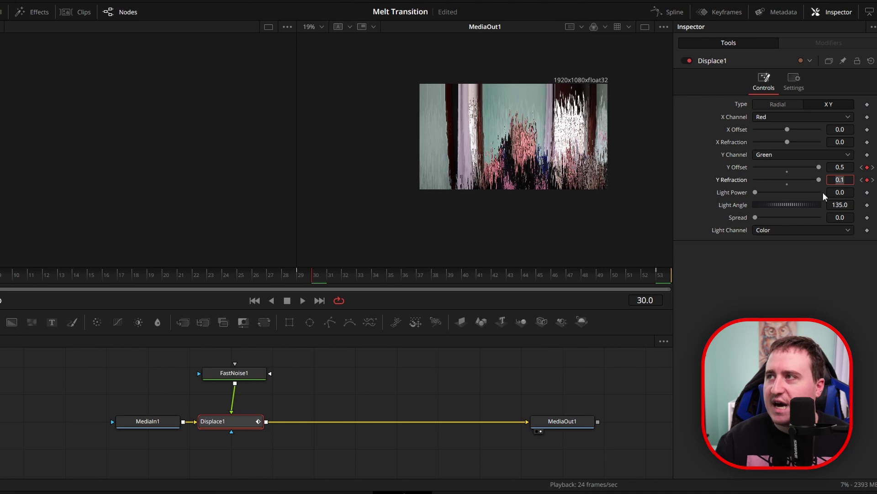
pyautogui.press('Return')
pyautogui.press('Left')
pyautogui.click(845, 167)
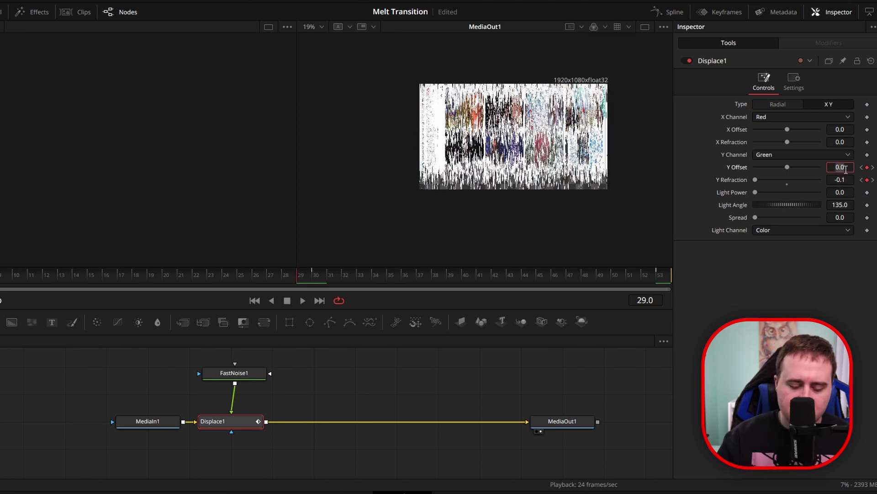
pyautogui.write('.5')
pyautogui.press('Tab')
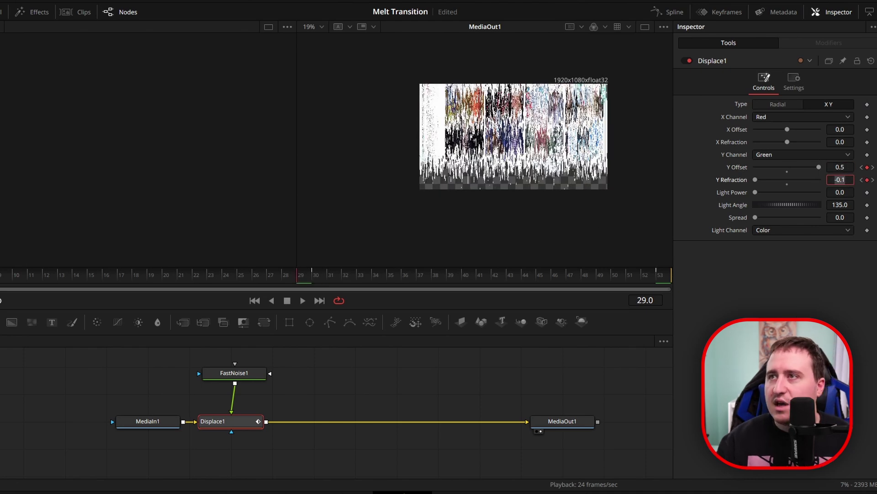
pyautogui.click(398, 372)
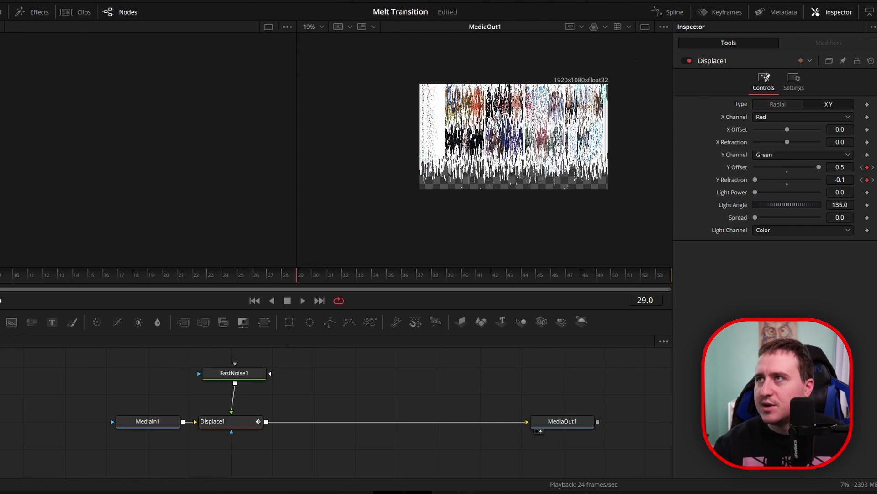
pyautogui.moveTo(327, 359); pyautogui.dragTo(128, 487)
# Show MediaIn1 and Displace1 in the Spline editor, hide Y Offset, and zoom to fit Y Refraction
pyautogui.click(260, 425)
pyautogui.moveTo(302, 388); pyautogui.dragTo(160, 463)
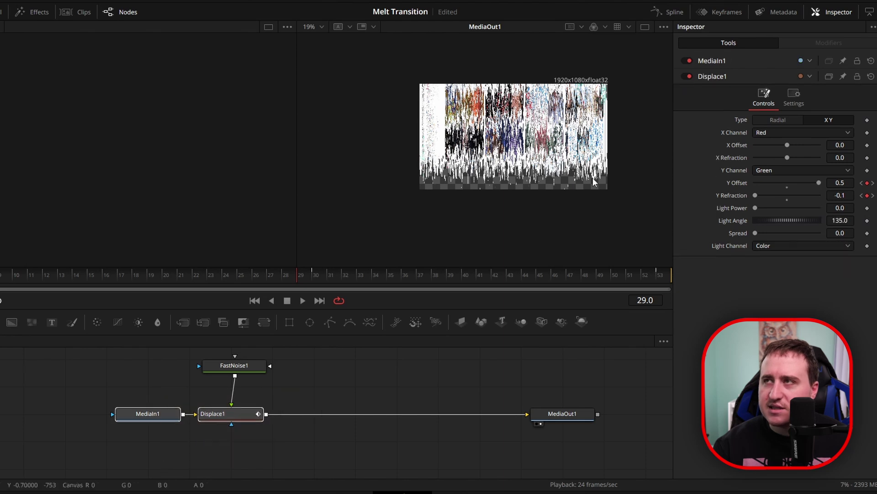
pyautogui.click(669, 12)
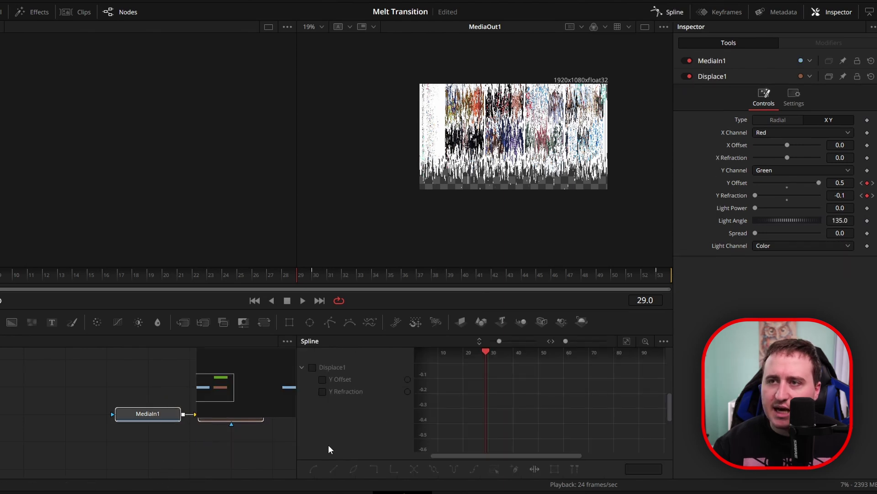
pyautogui.moveTo(216, 449); pyautogui.dragTo(122, 449)
pyautogui.click(312, 367)
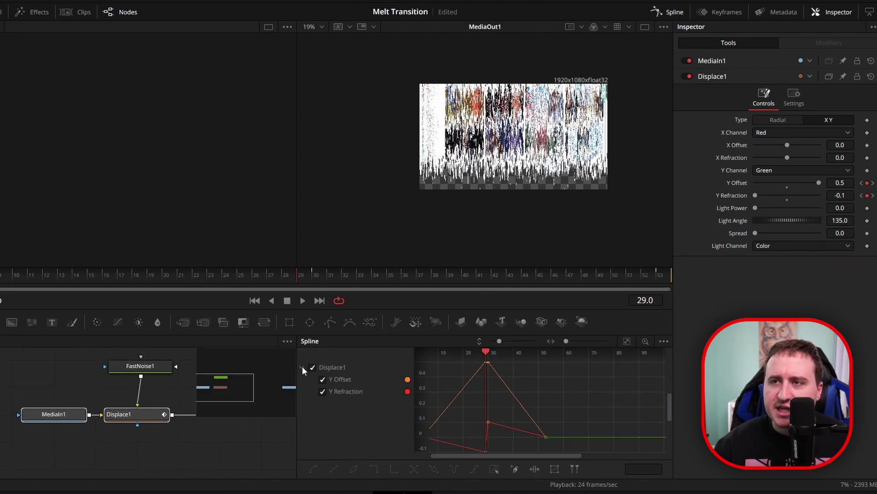
pyautogui.click(664, 341)
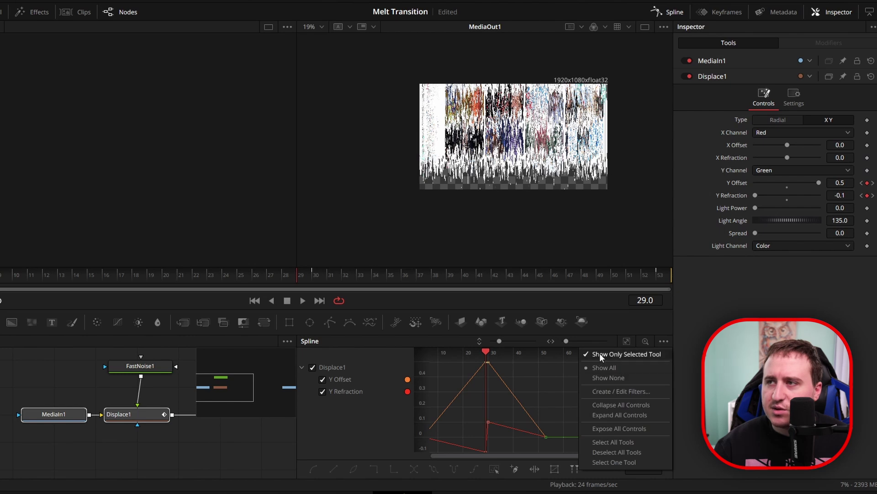
pyautogui.click(447, 367)
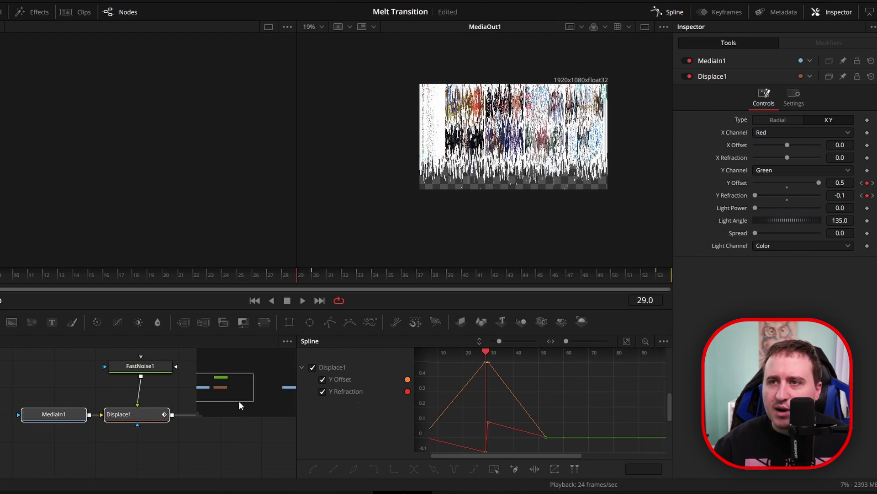
pyautogui.click(323, 379)
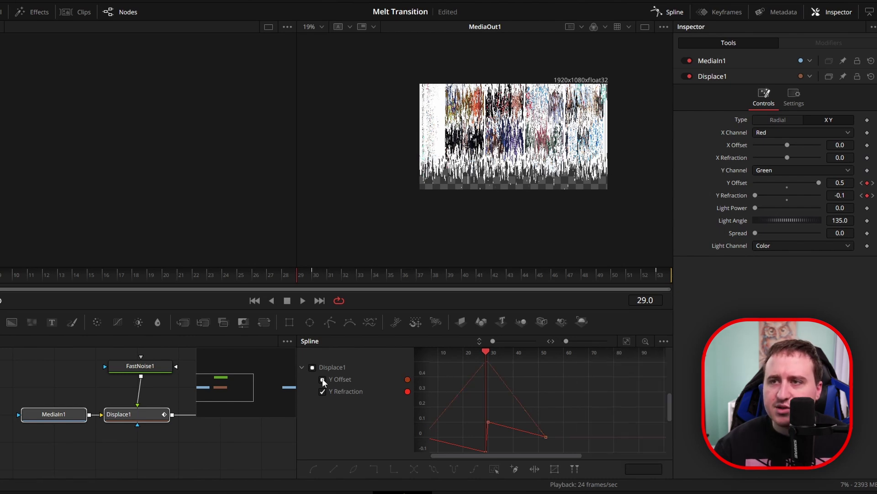
pyautogui.click(626, 341)
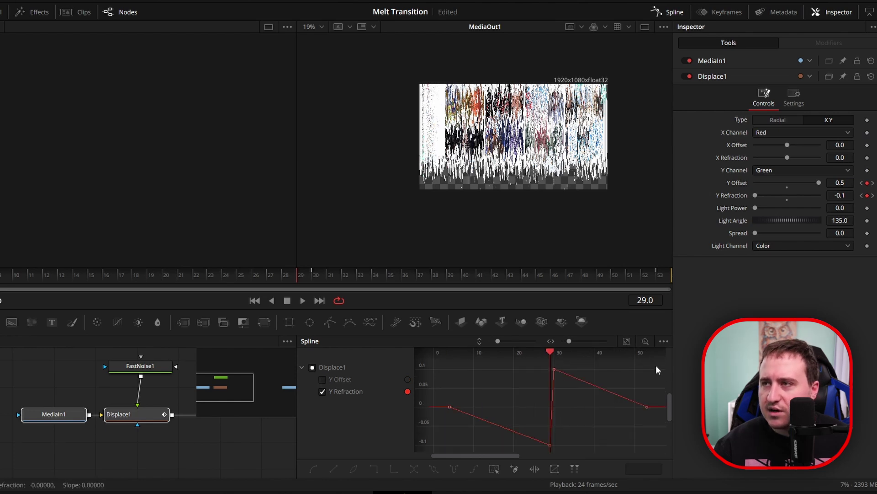
# Smooth the Y Refraction keyframes, flatten the first and last tangents for ease-in/out, and save
pyautogui.moveTo(657, 365); pyautogui.dragTo(435, 457)
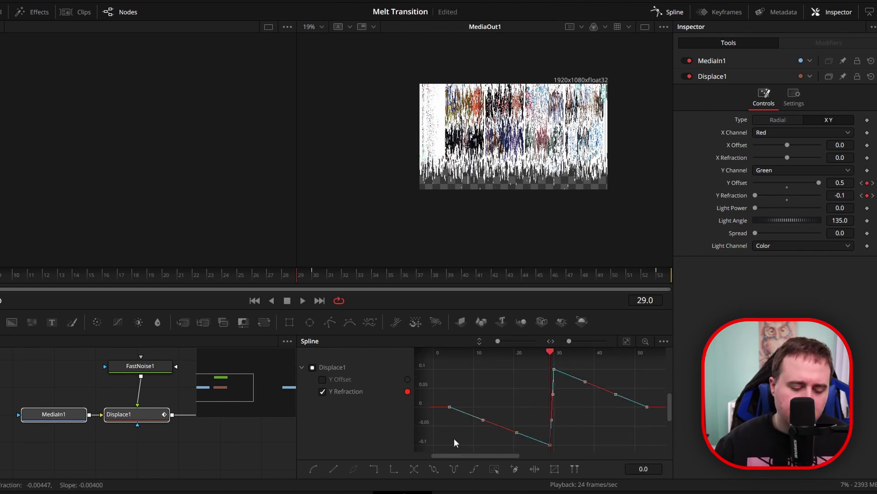
pyautogui.hotkey('shift', 's')
pyautogui.click(516, 380)
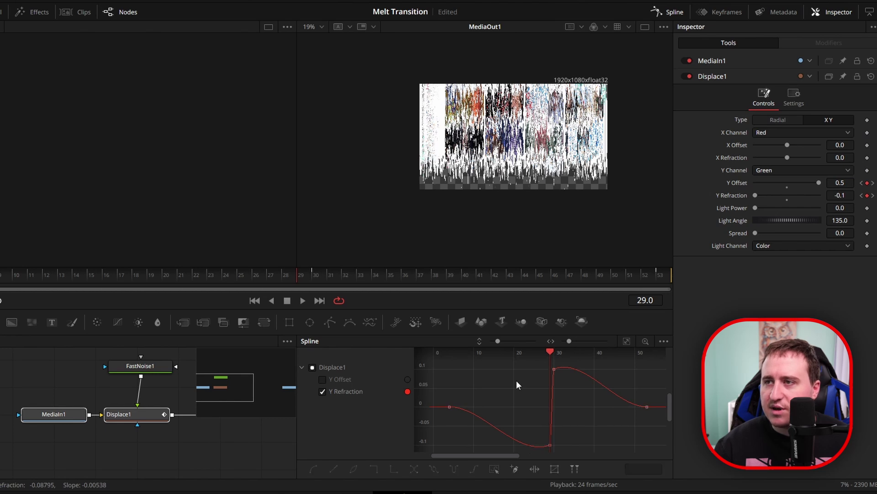
pyautogui.click(450, 406)
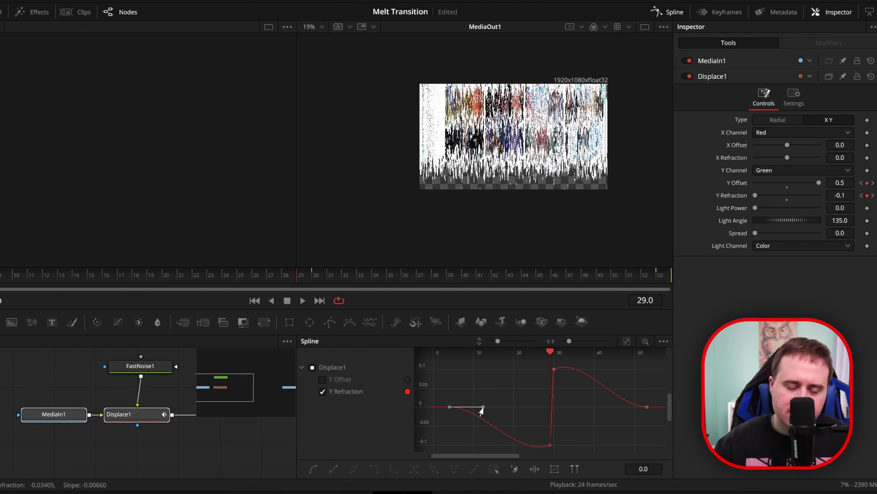
pyautogui.moveTo(482, 411); pyautogui.dragTo(537, 417)
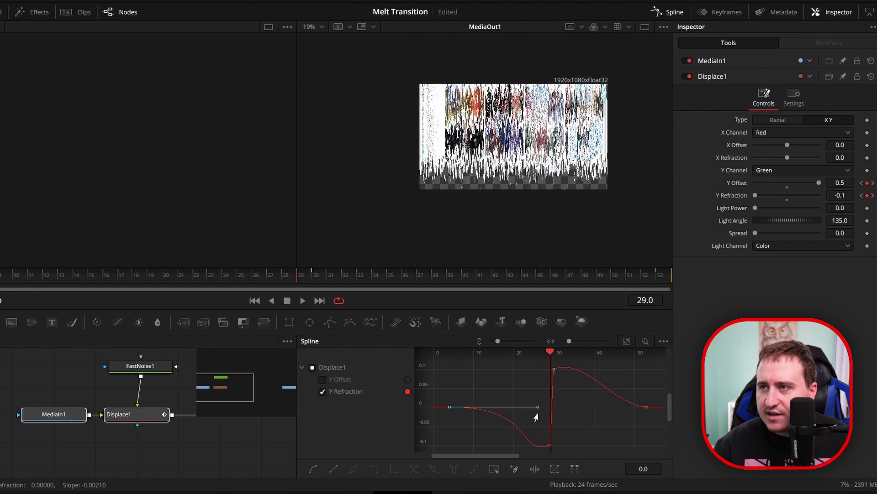
pyautogui.click(647, 407)
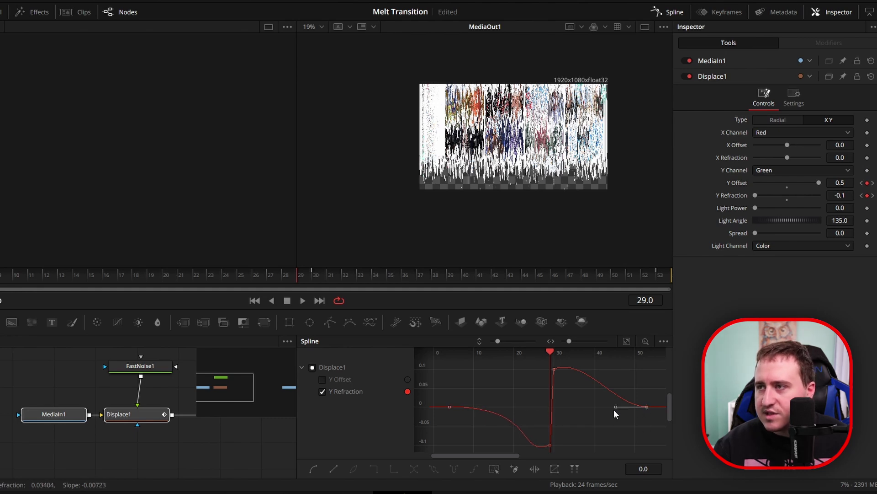
pyautogui.moveTo(615, 410); pyautogui.dragTo(565, 418)
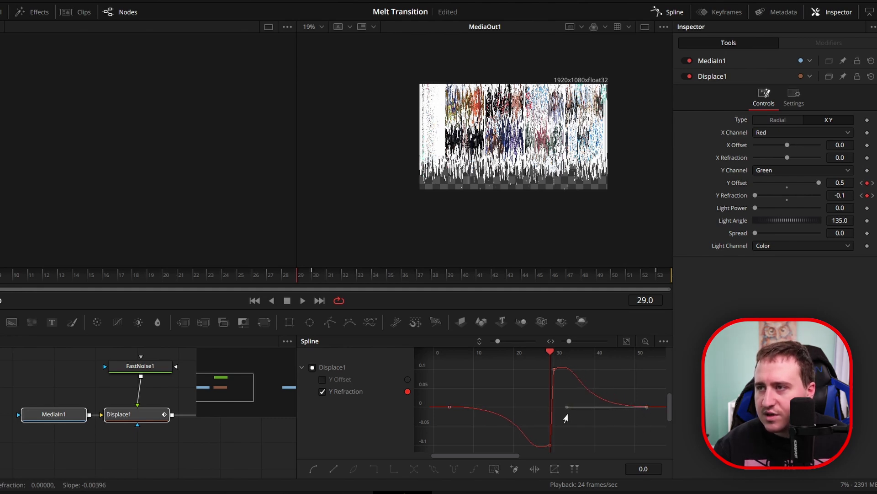
pyautogui.click(603, 437)
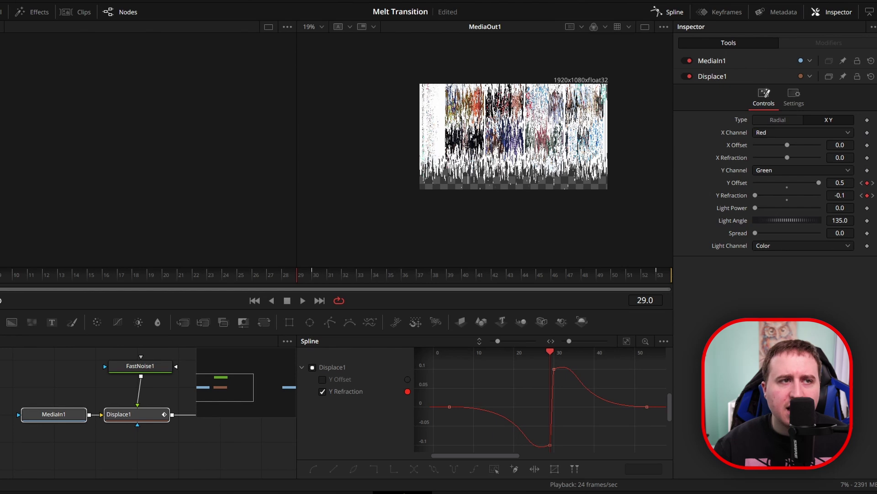
pyautogui.hotkey('ctrl', 's')
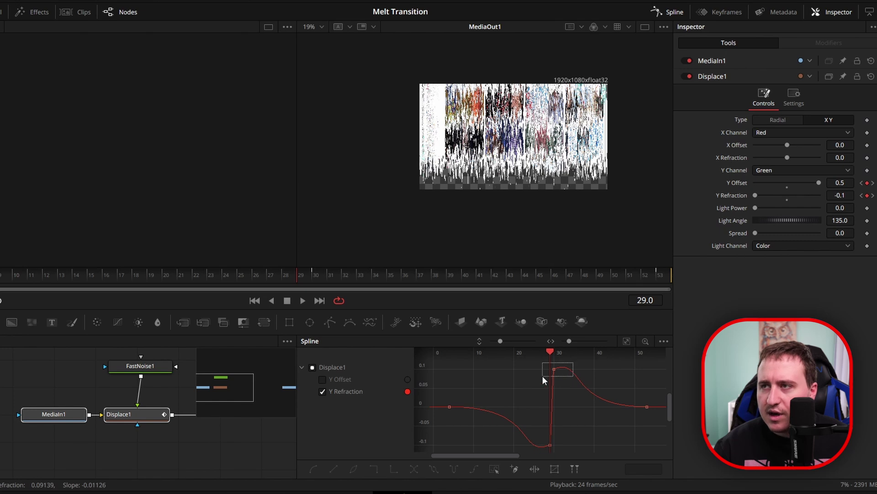
# Reshape the handles around frame 29 so the curve drops sharply into the spike
pyautogui.moveTo(568, 367); pyautogui.dragTo(583, 387)
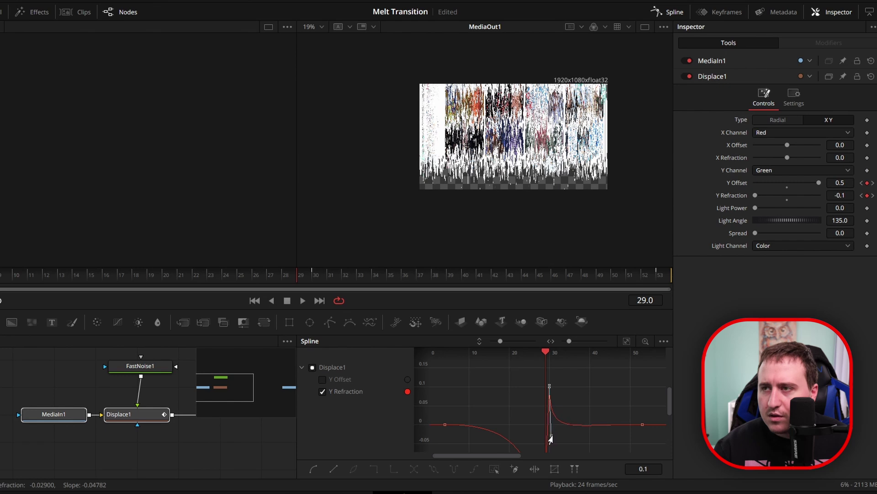
pyautogui.moveTo(550, 439); pyautogui.dragTo(549, 411)
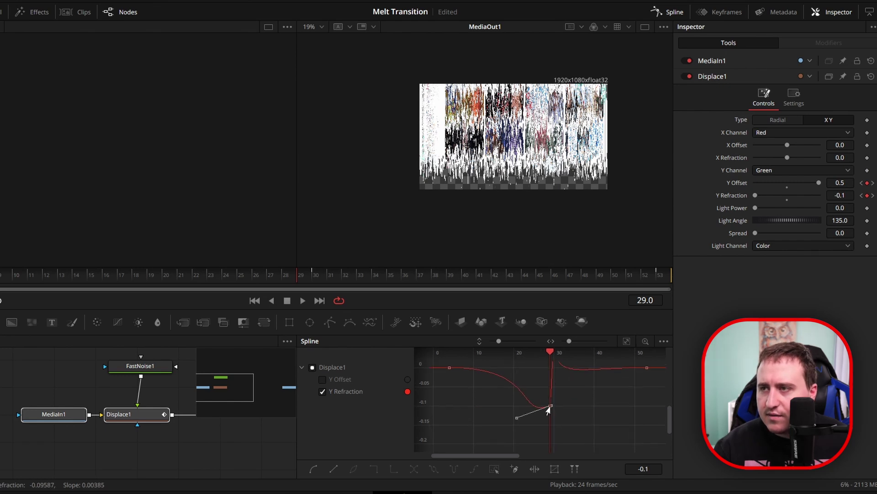
pyautogui.moveTo(514, 414); pyautogui.dragTo(547, 423)
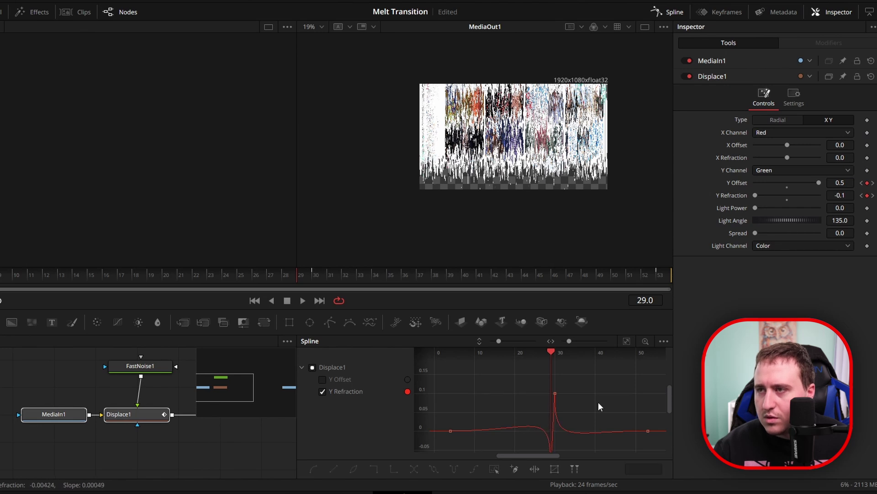
pyautogui.moveTo(299, 282); pyautogui.dragTo(1, 282)
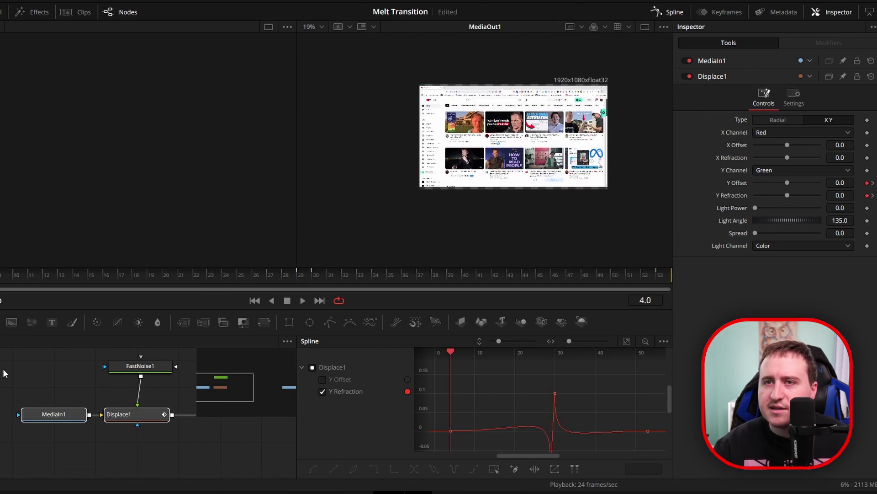
pyautogui.press('space')
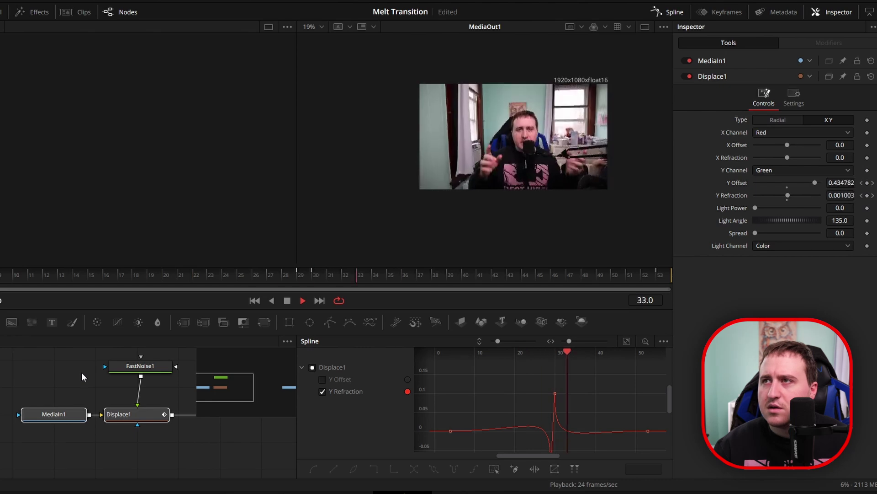
pyautogui.press('space')
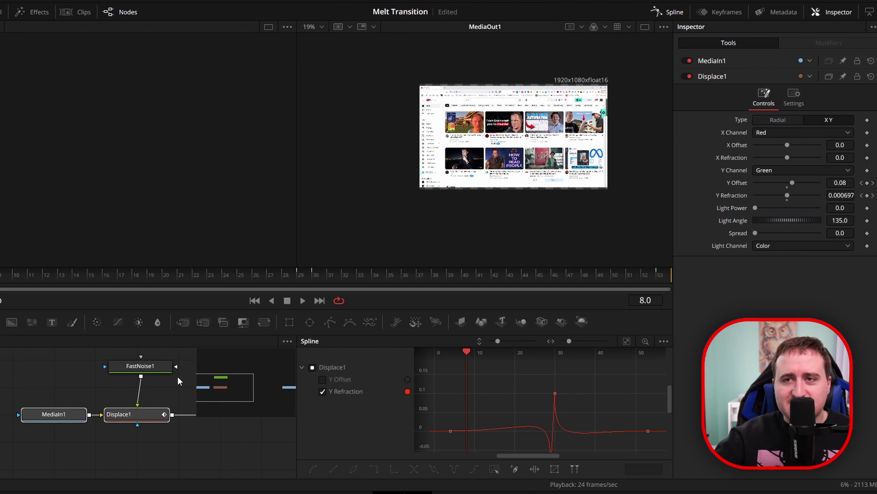
# Show only the Y Offset curve and smooth all its keyframes with S
pyautogui.click(323, 392)
pyautogui.click(322, 391)
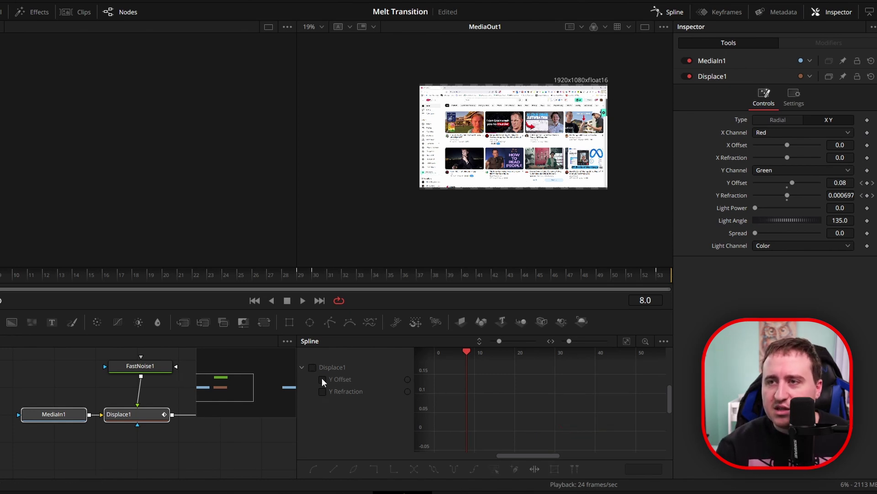
pyautogui.click(322, 379)
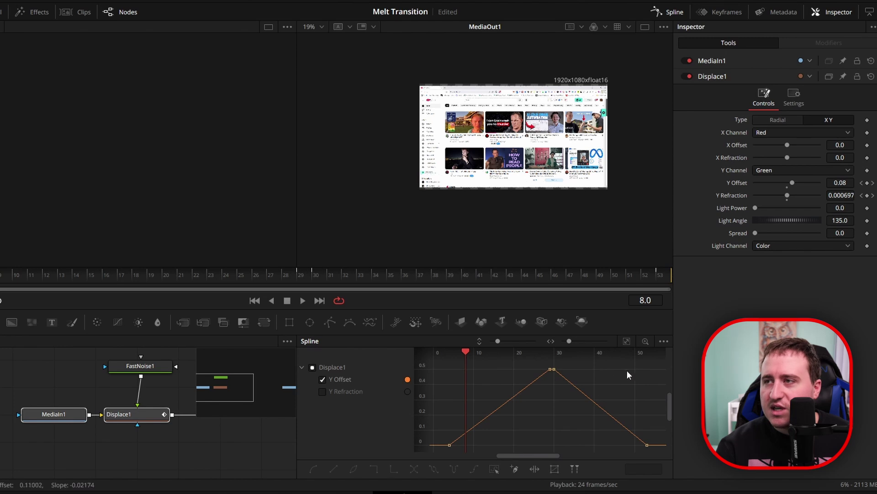
pyautogui.moveTo(656, 363); pyautogui.dragTo(419, 451)
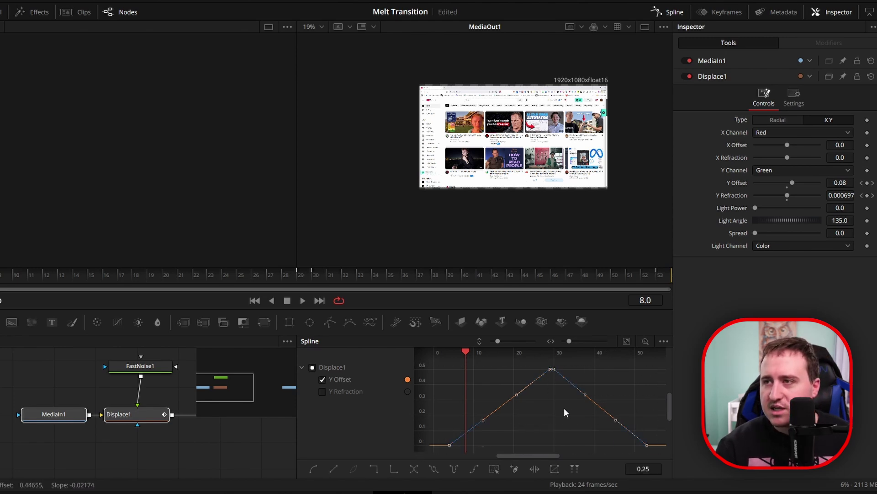
pyautogui.press('s')
pyautogui.click(523, 430)
# Ease the Y Offset curve's start and end, sharpen its frame-29 peak, and save
pyautogui.click(450, 445)
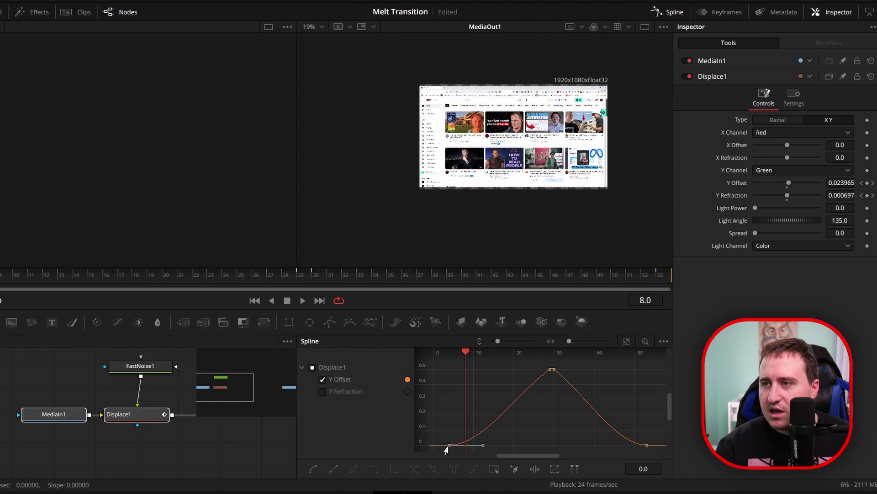
pyautogui.moveTo(481, 449); pyautogui.dragTo(542, 451)
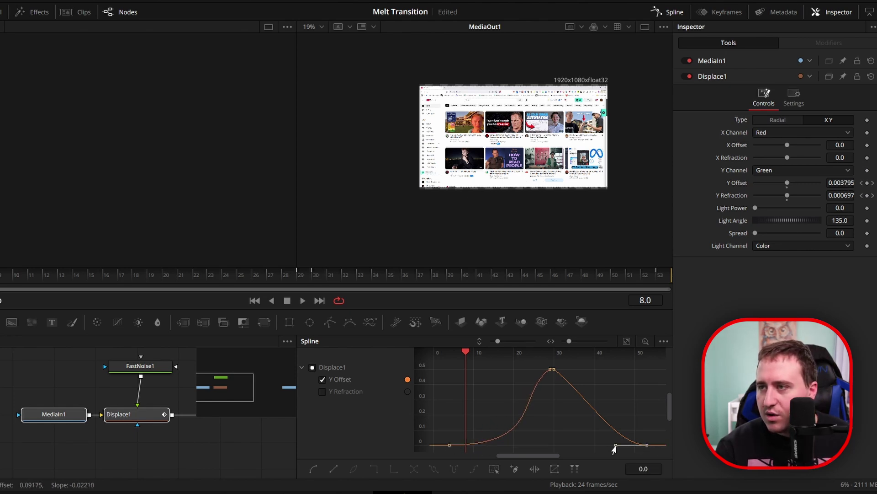
pyautogui.moveTo(614, 450); pyautogui.dragTo(560, 453)
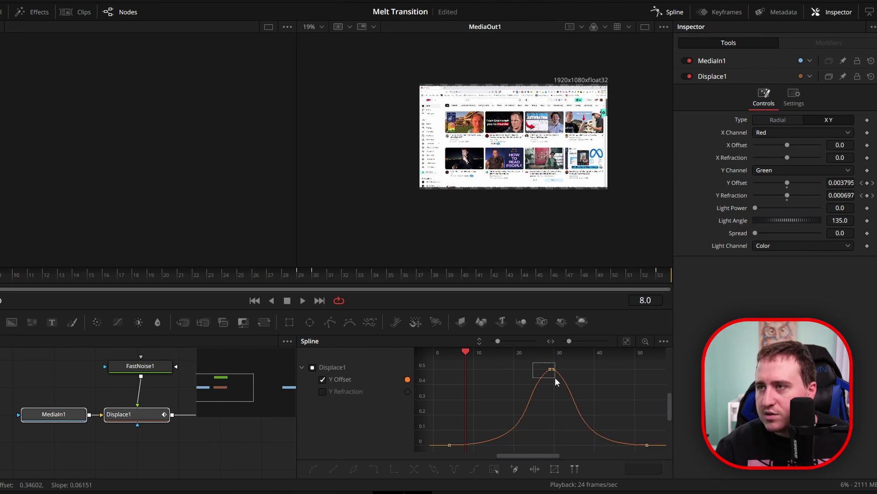
pyautogui.moveTo(549, 377); pyautogui.dragTo(554, 452)
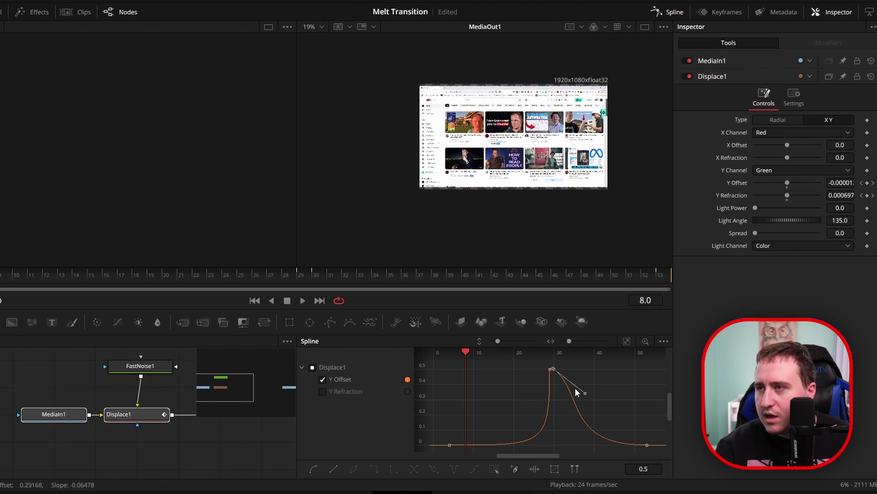
pyautogui.moveTo(584, 397); pyautogui.dragTo(551, 453)
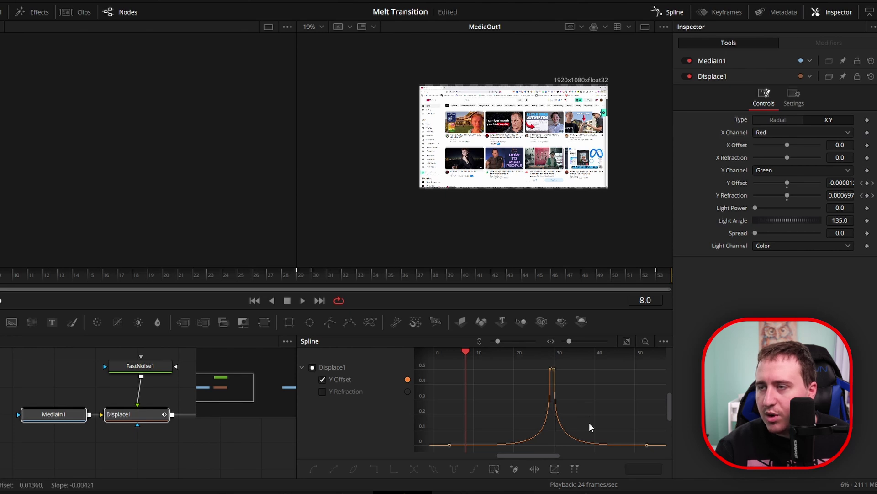
pyautogui.hotkey('ctrl', 's')
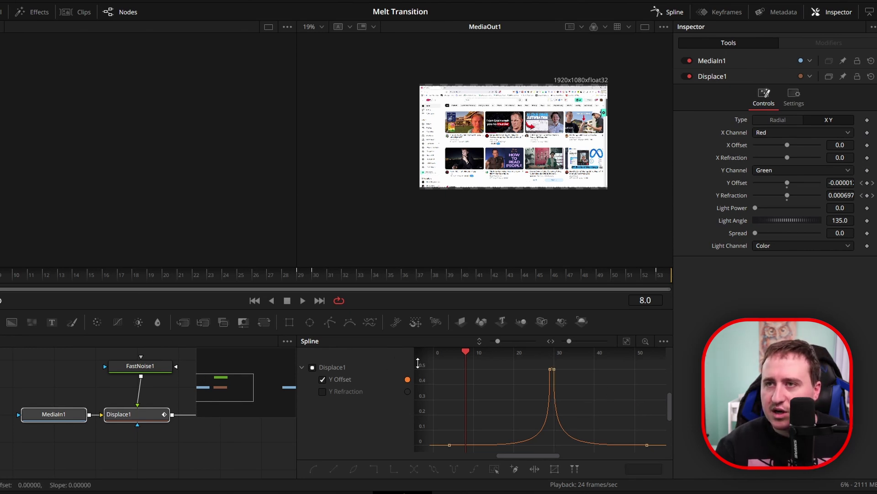
# In Displace1's Settings tab, check Motion Blur with Quality 10 and Shutter Angle 360
pyautogui.click(131, 413)
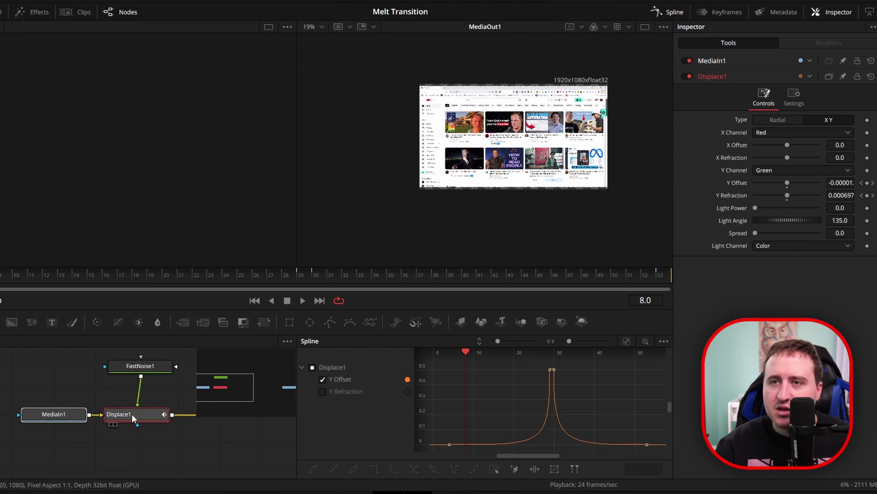
pyautogui.click(790, 100)
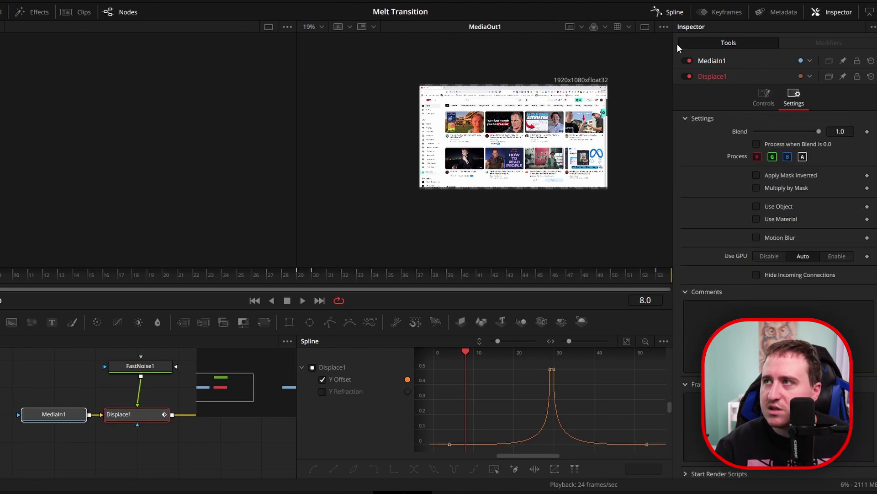
pyautogui.click(756, 237)
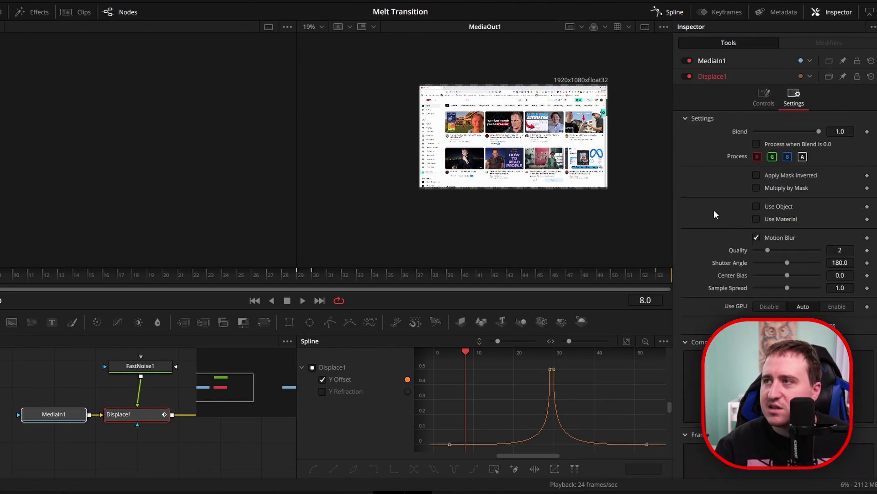
pyautogui.moveTo(768, 251); pyautogui.dragTo(818, 263)
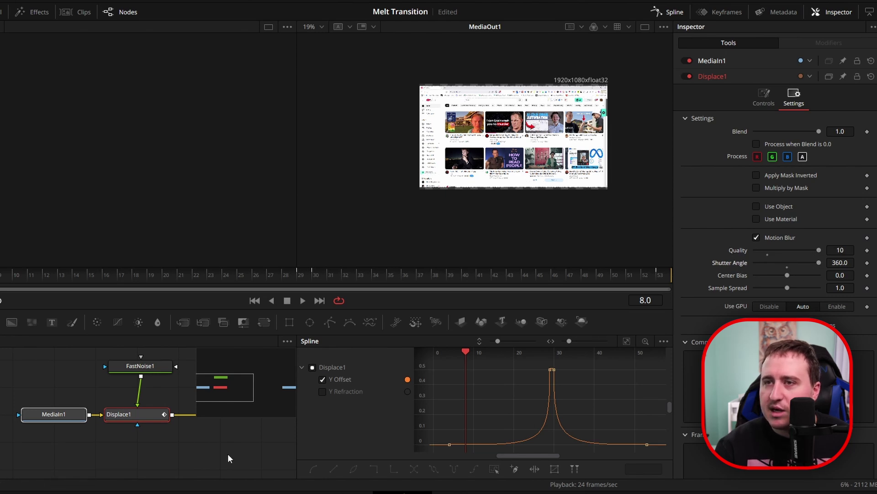
pyautogui.click(76, 381)
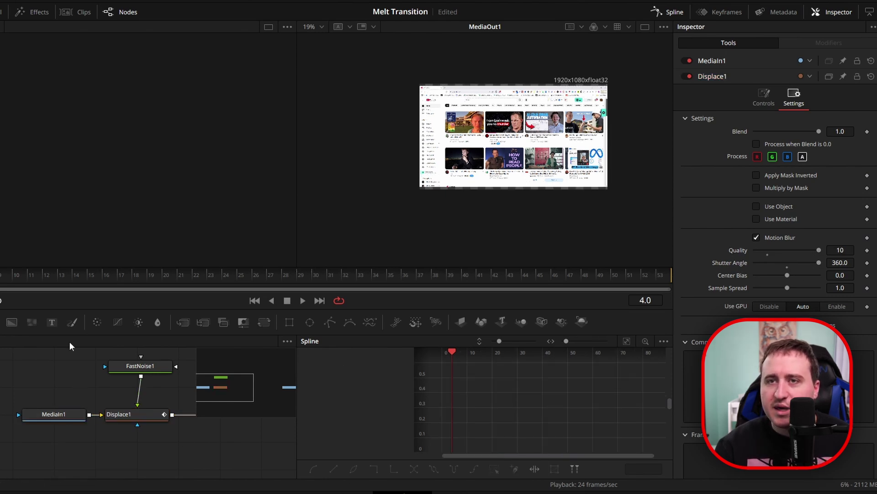
pyautogui.press('space')
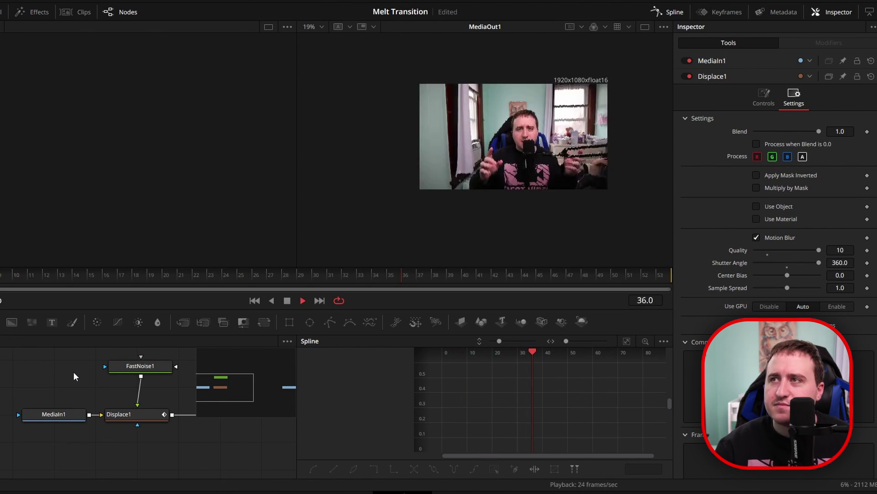